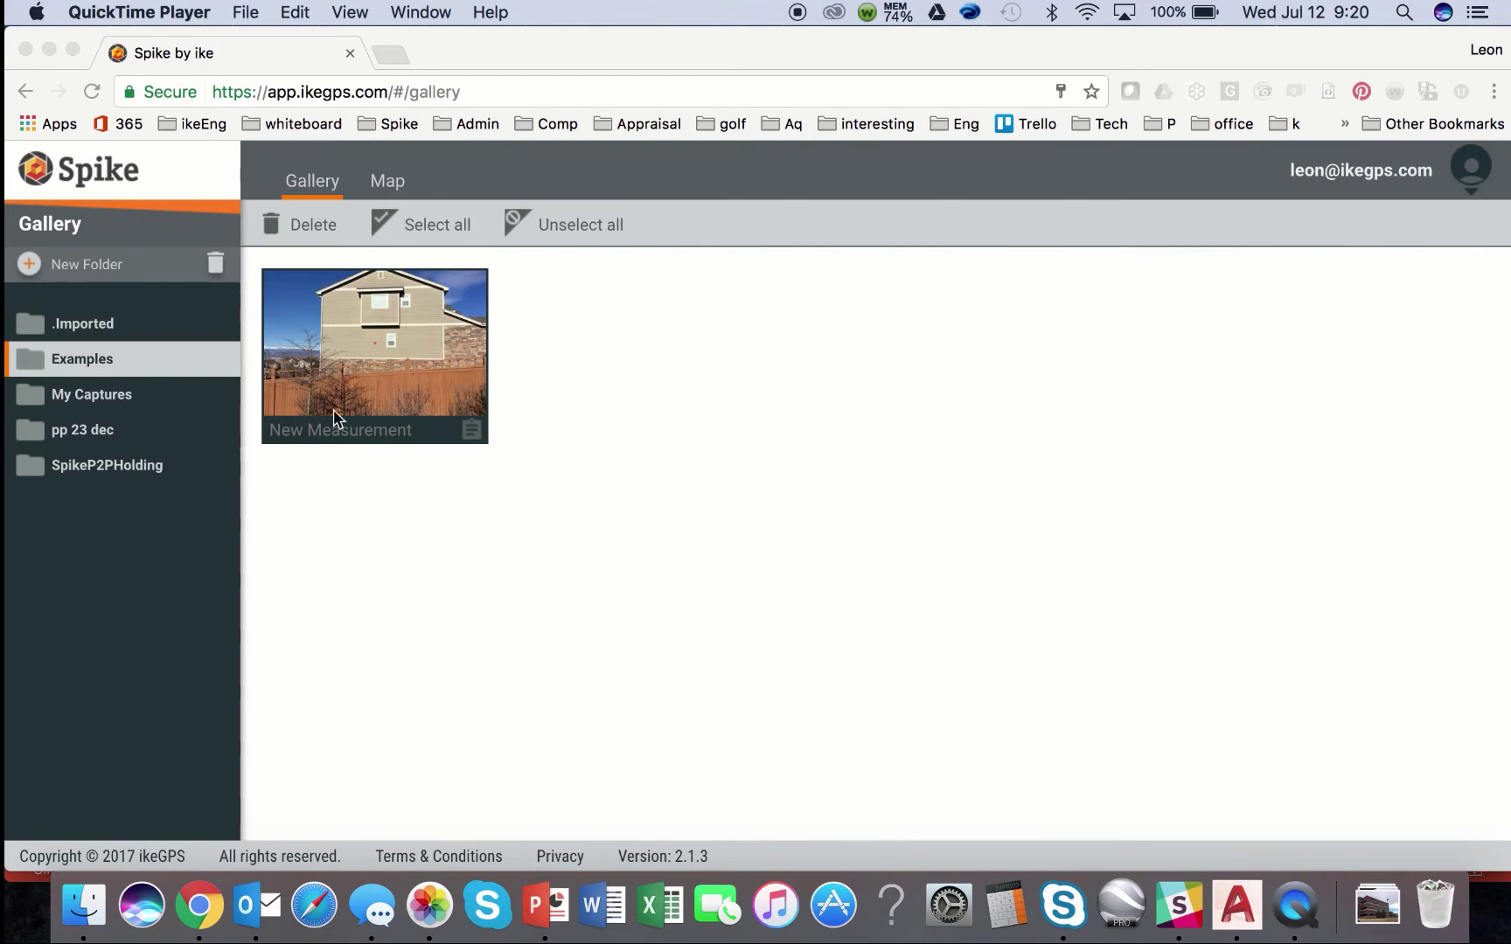
Open the house photo from the Examples gallery in Photo Measure.
left_click(410, 341)
left_click(390, 374)
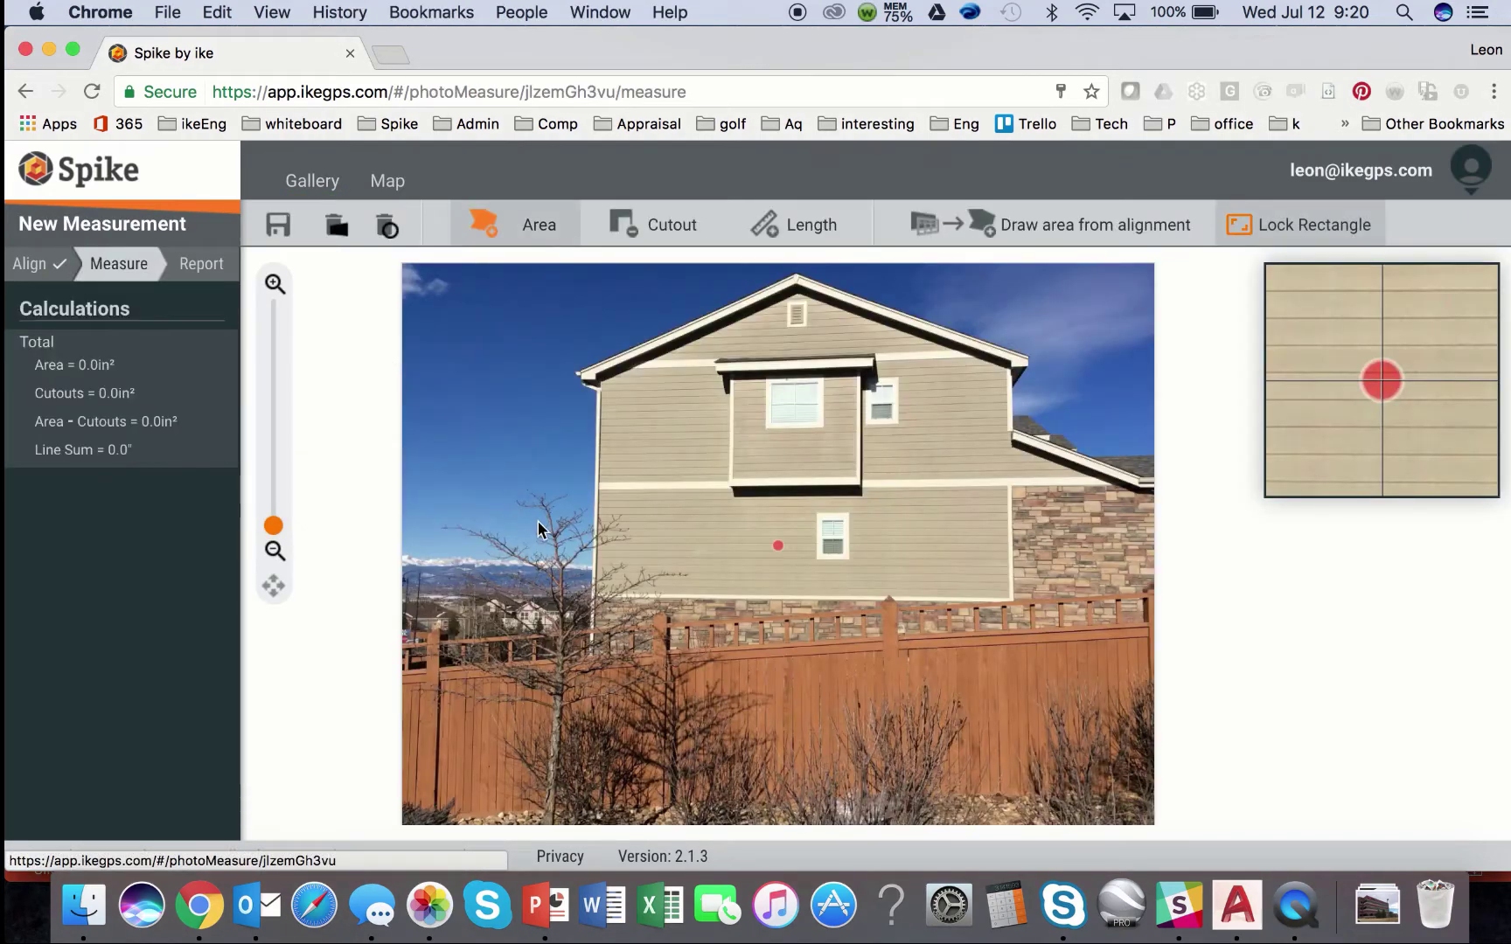
Fit the yellow alignment plane's four corners to the lower siding wall's corners.
left_click(29, 268)
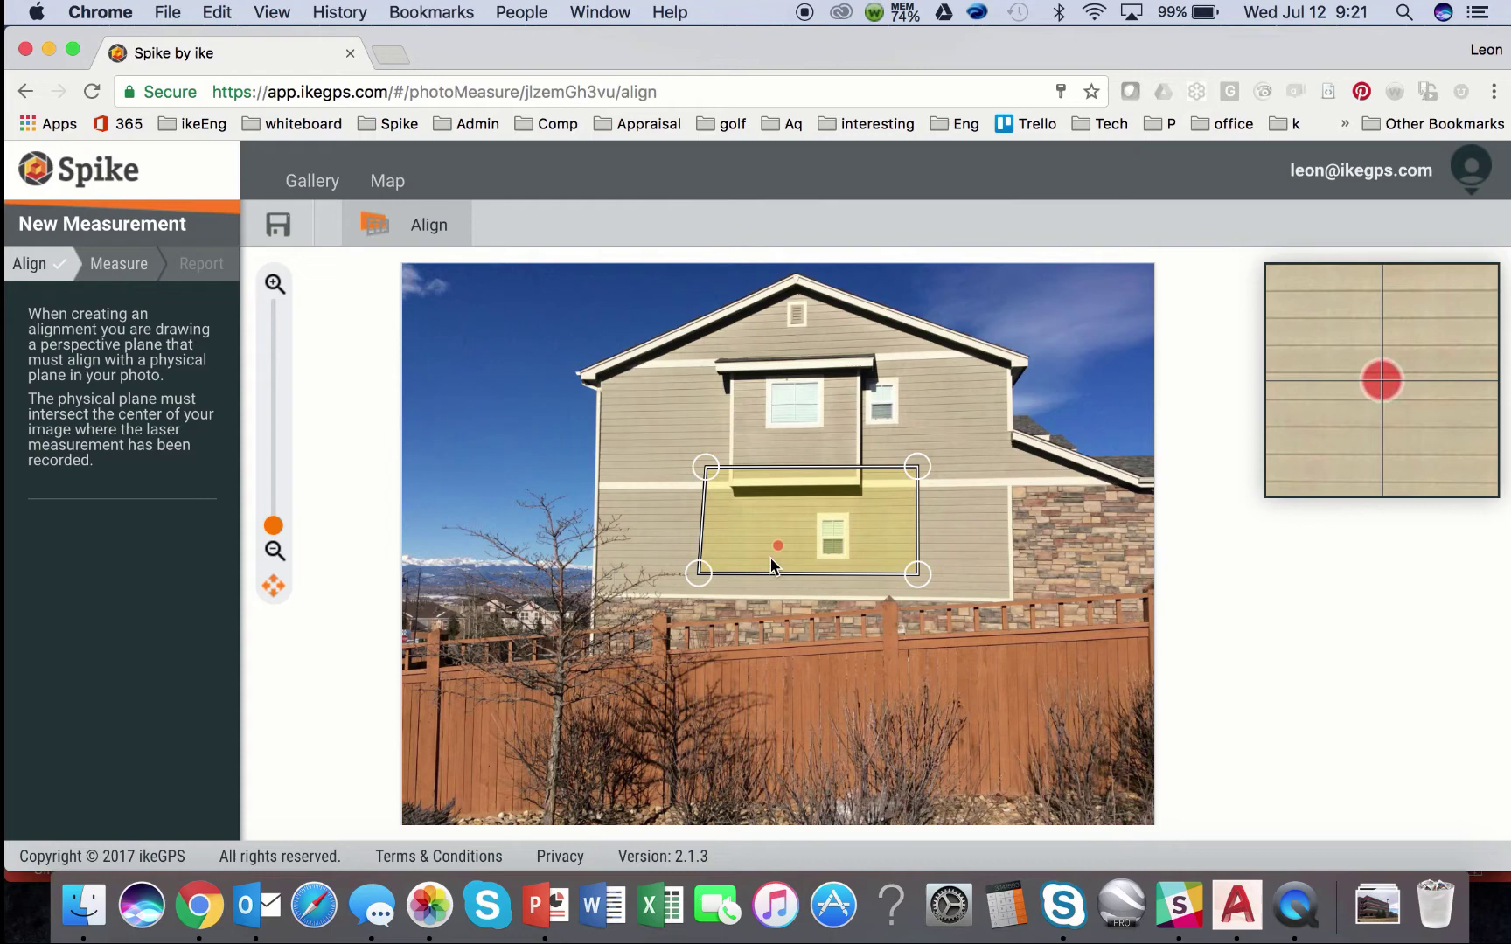
left_click_drag(707, 468, 600, 492)
left_click_drag(702, 578, 594, 592)
left_click_drag(921, 472, 1007, 492)
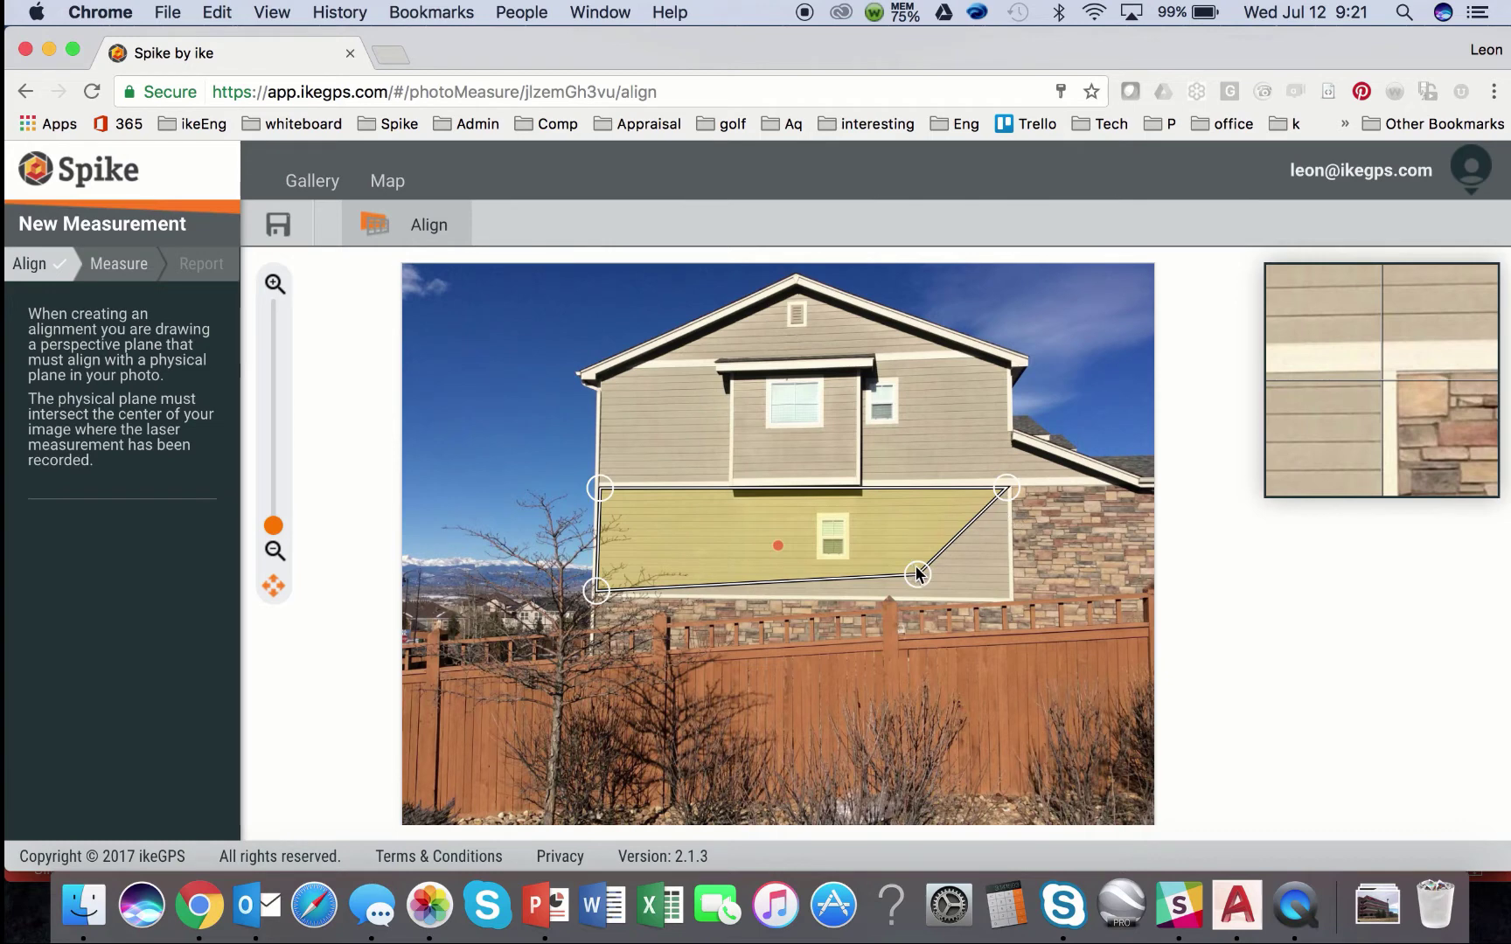
left_click_drag(917, 575, 1005, 590)
left_click_drag(1006, 489, 1009, 494)
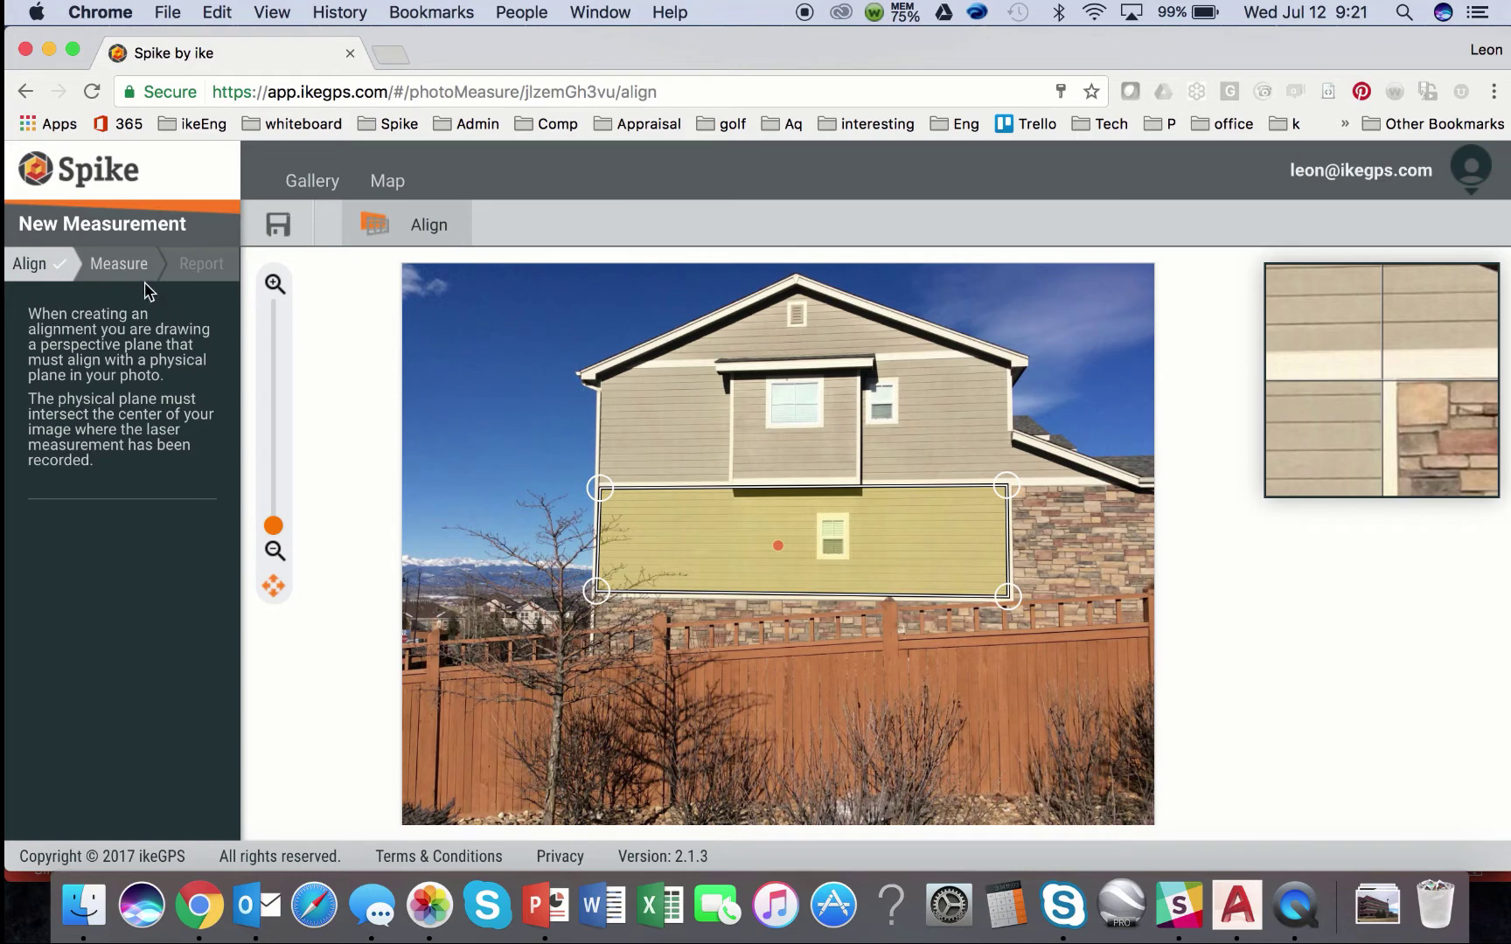
Apply the alignment, download the report's Scaled Image (Beta), and bring AutoCAD 2017 forward.
left_click(117, 270)
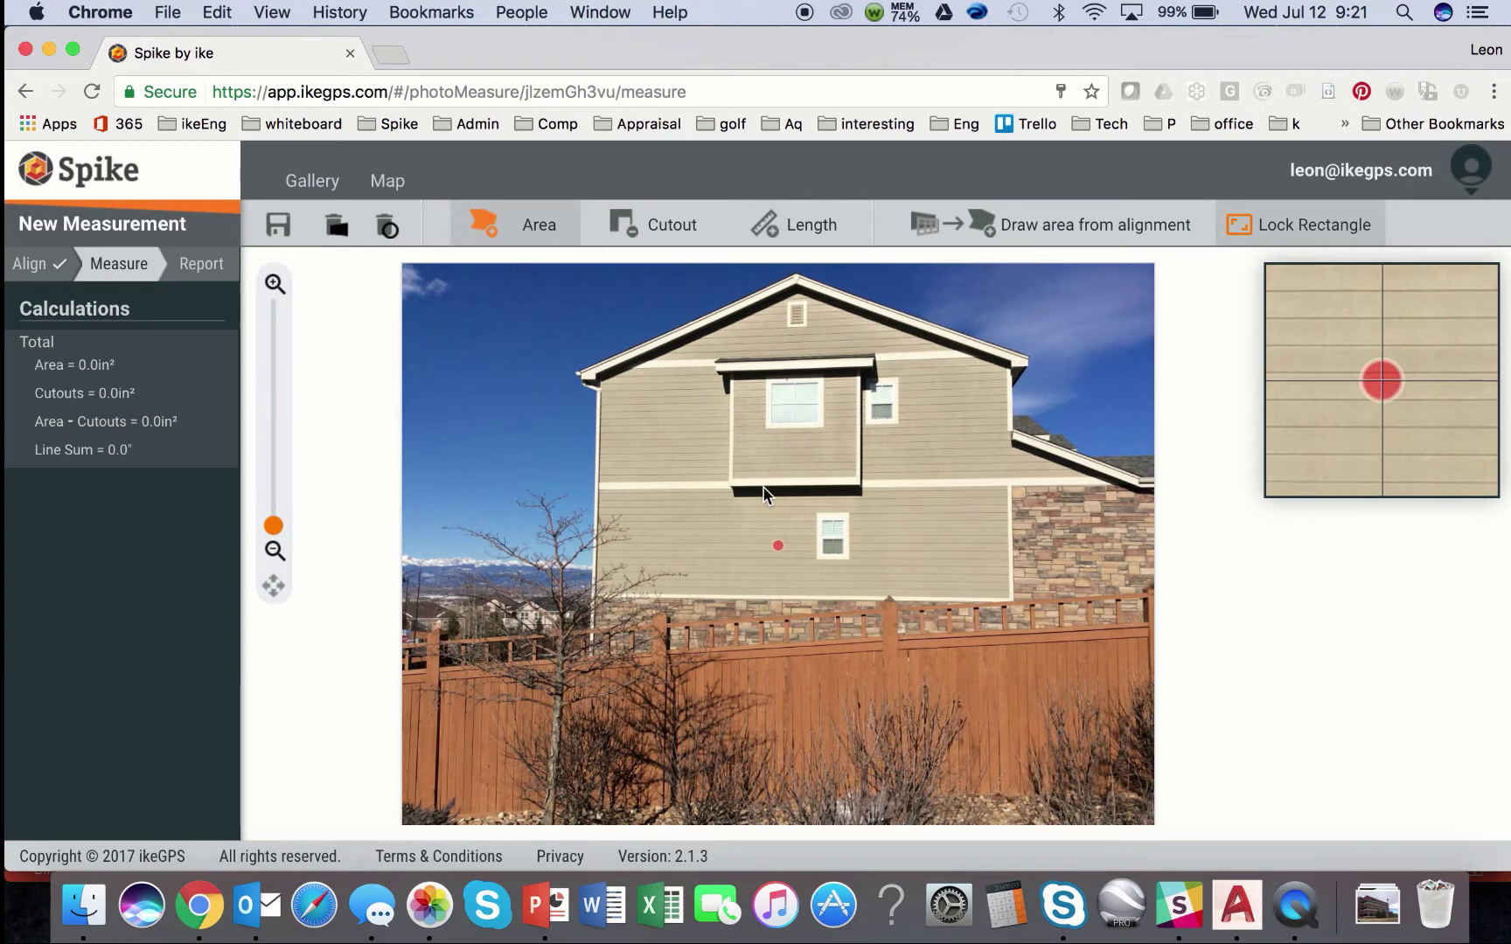
left_click(201, 269)
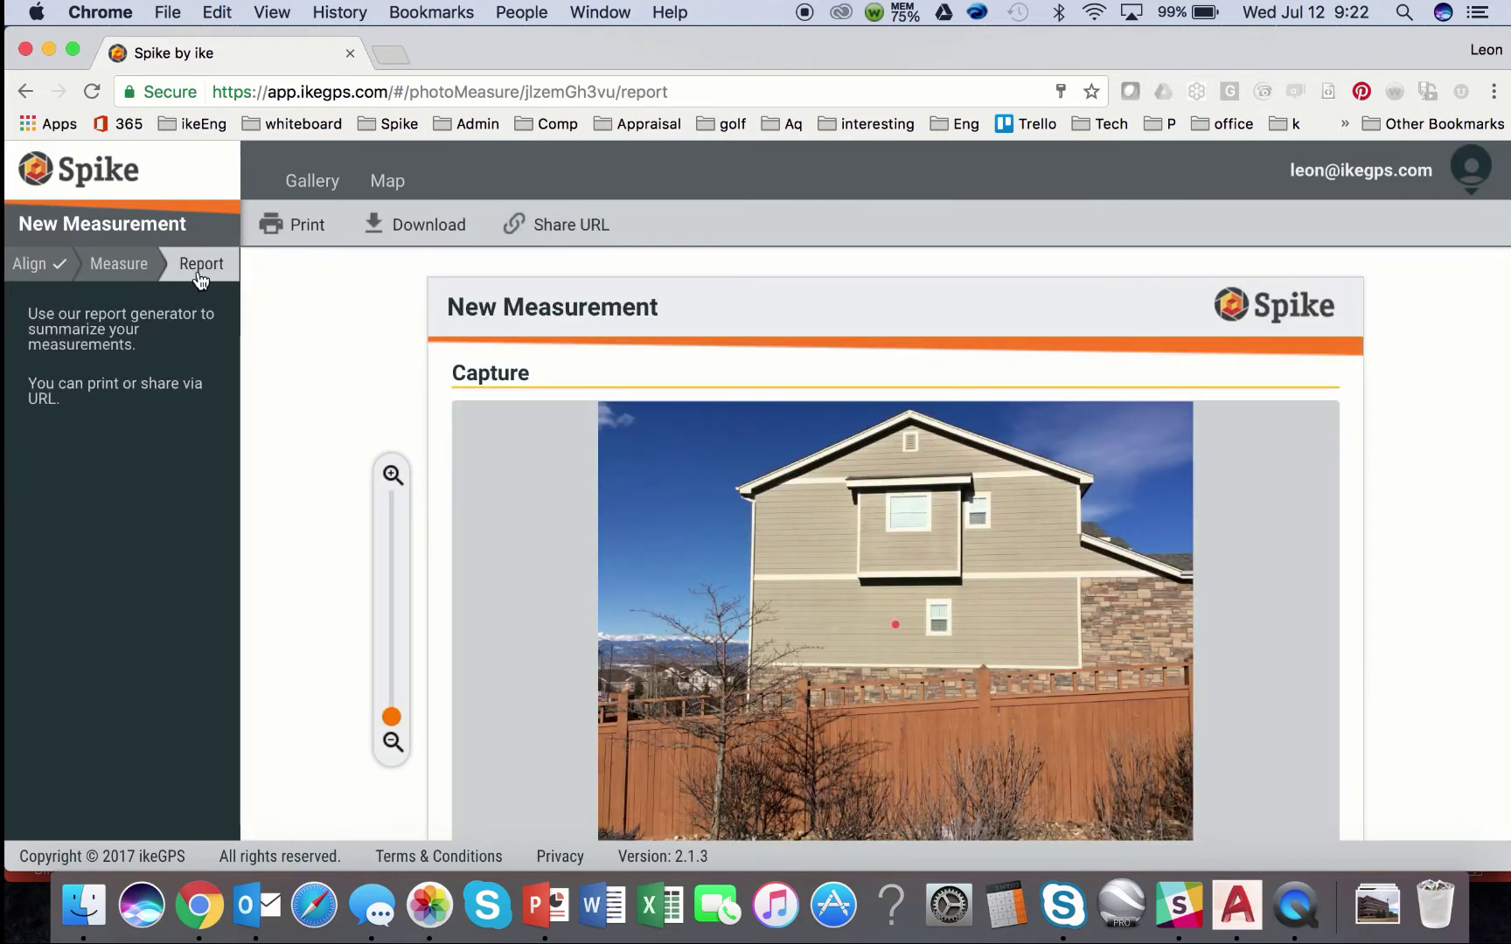
left_click(395, 225)
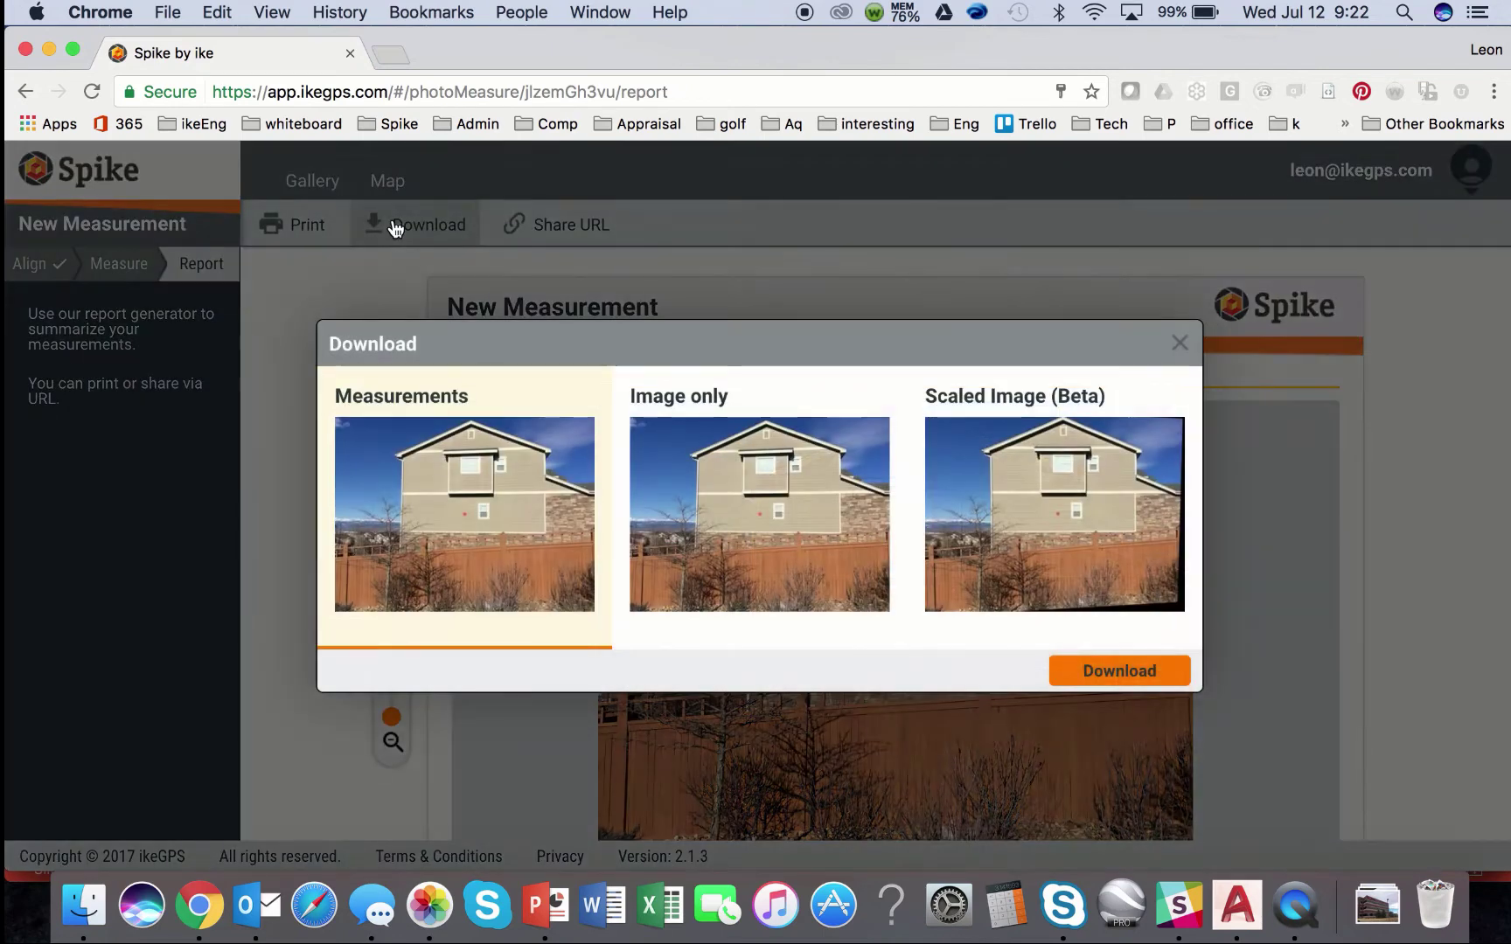
left_click(1112, 517)
left_click(1107, 669)
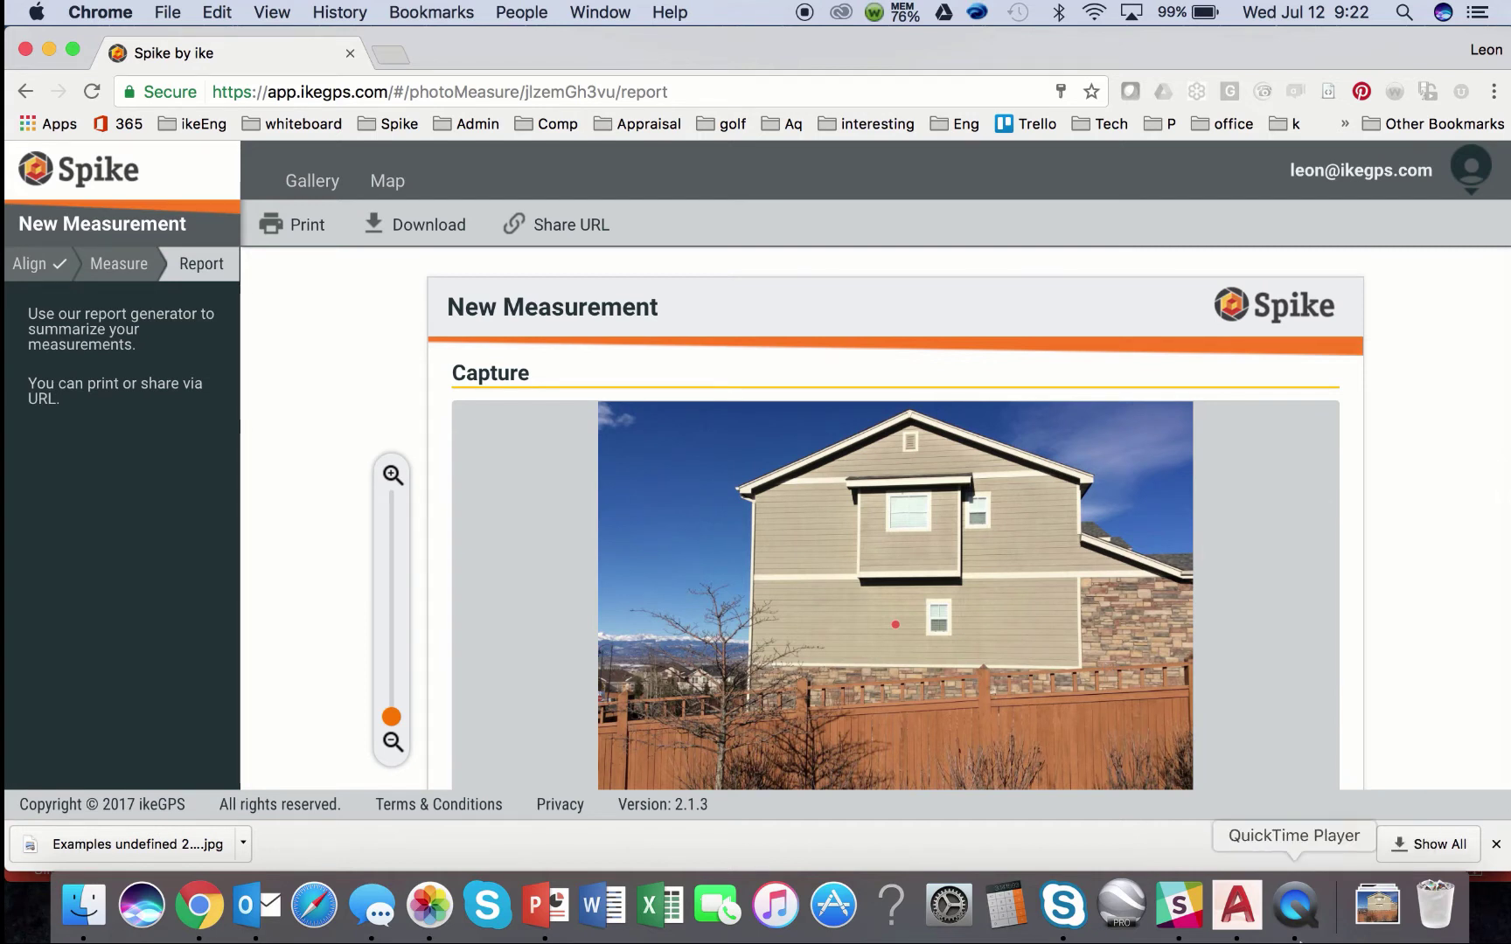
left_click(1245, 924)
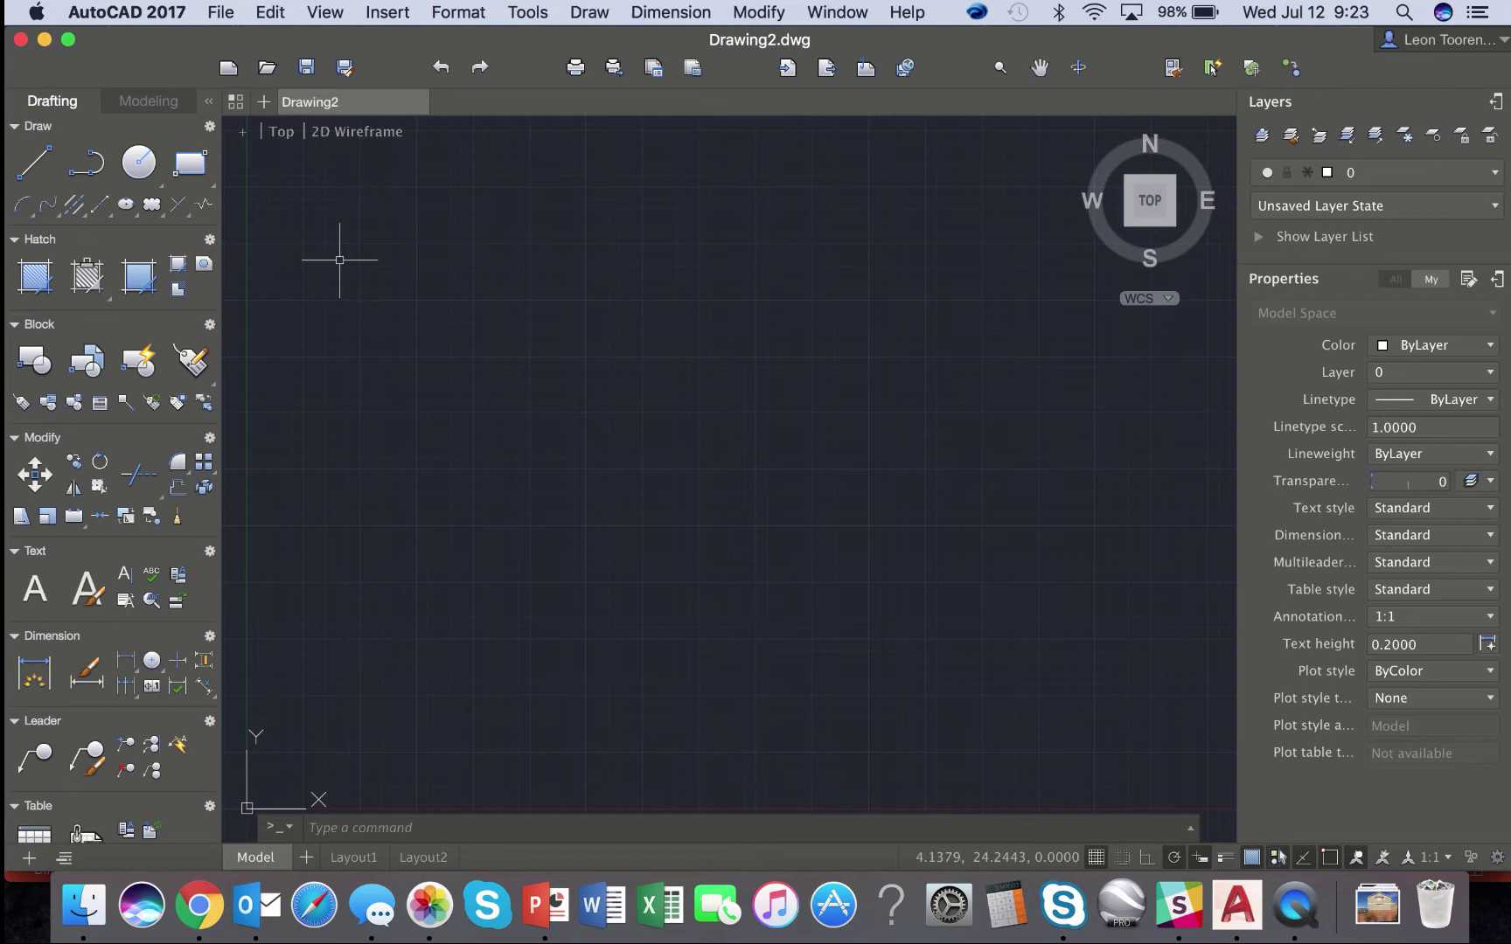
Start a Raster Image Reference attachment using the newest Examples .jpg from Downloads.
left_click(384, 18)
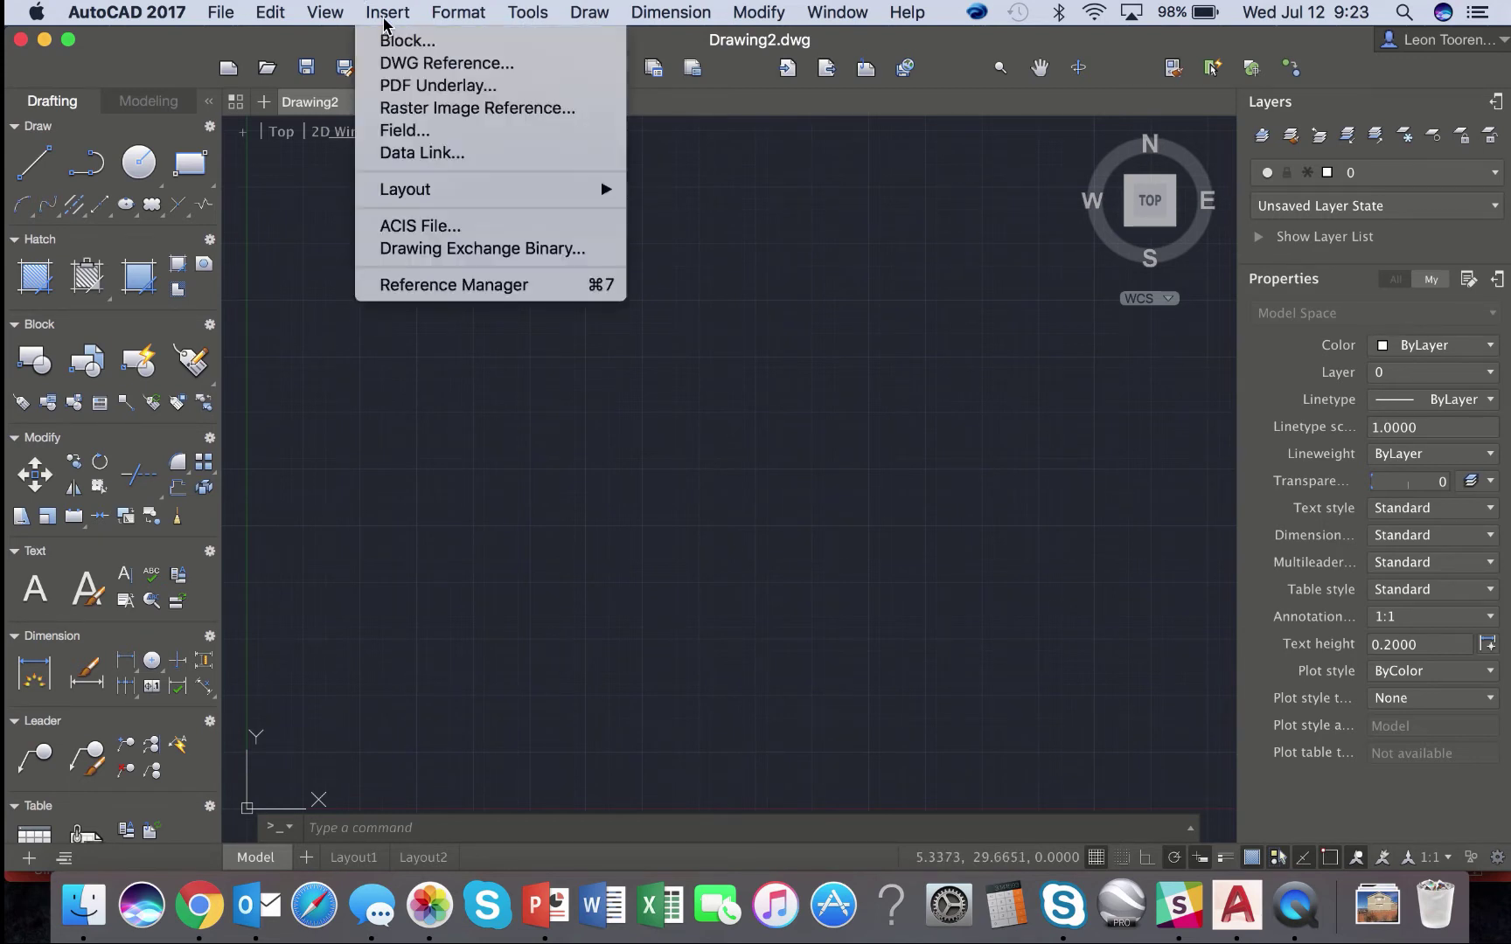
left_click(408, 110)
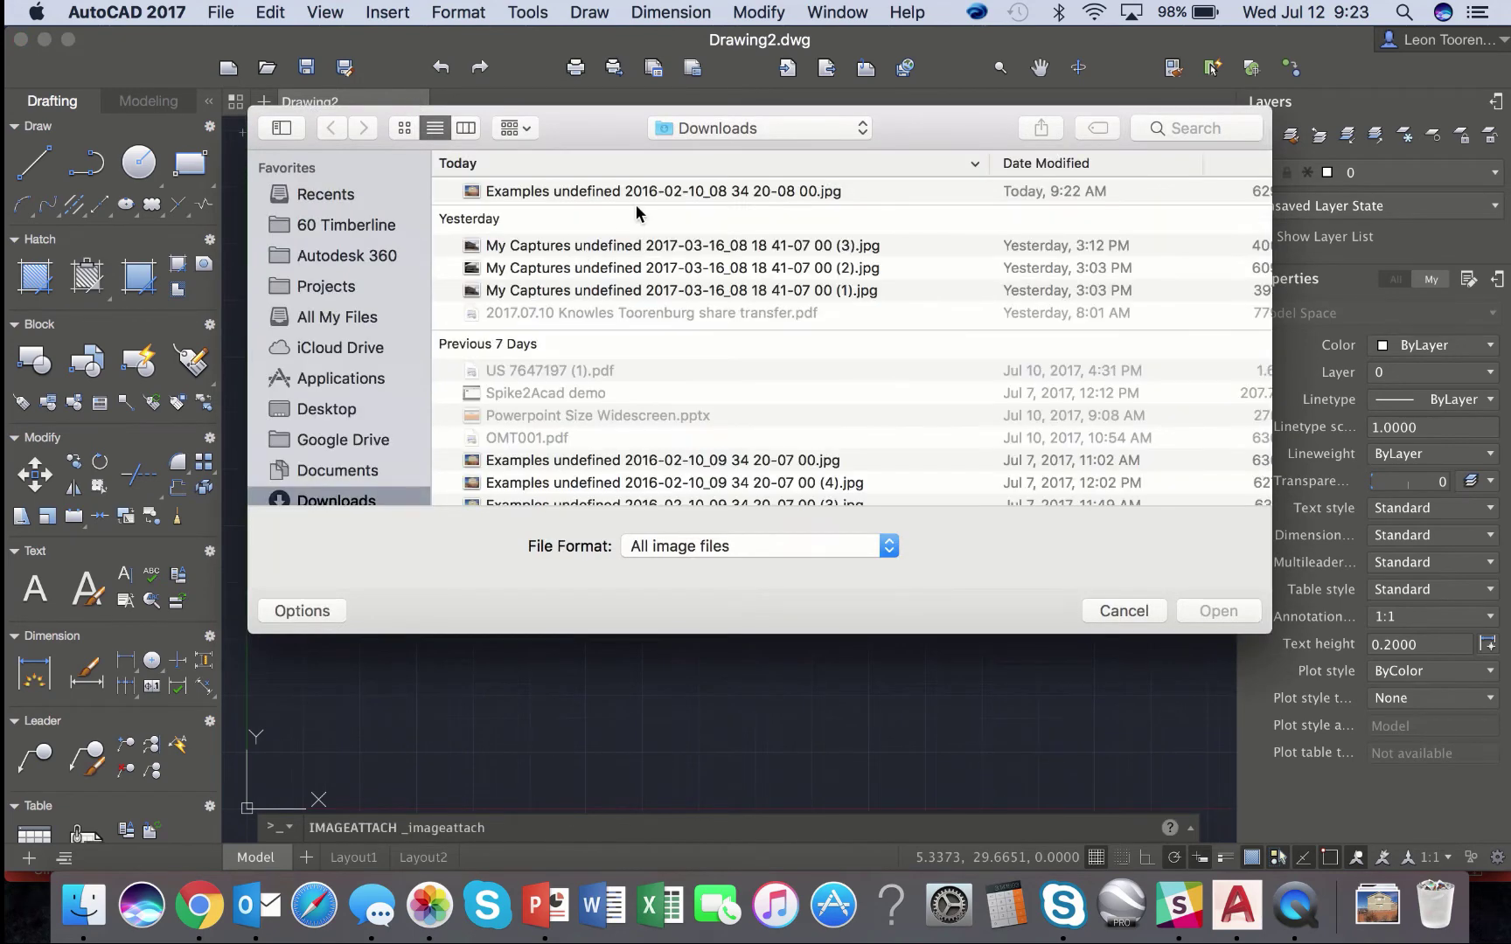
left_click(639, 192)
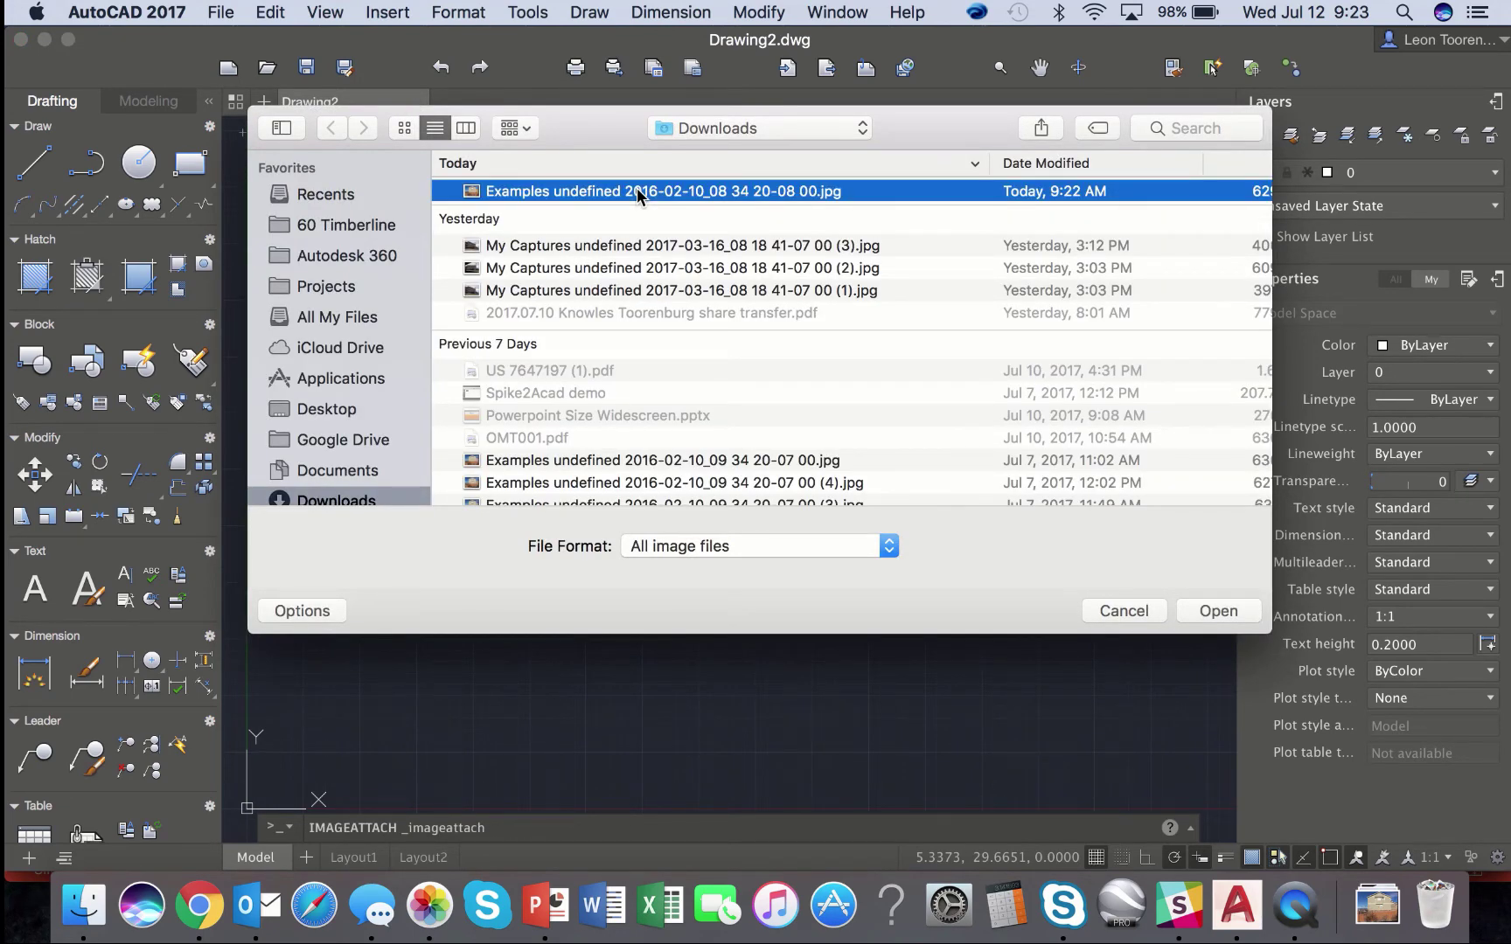
left_click(1210, 615)
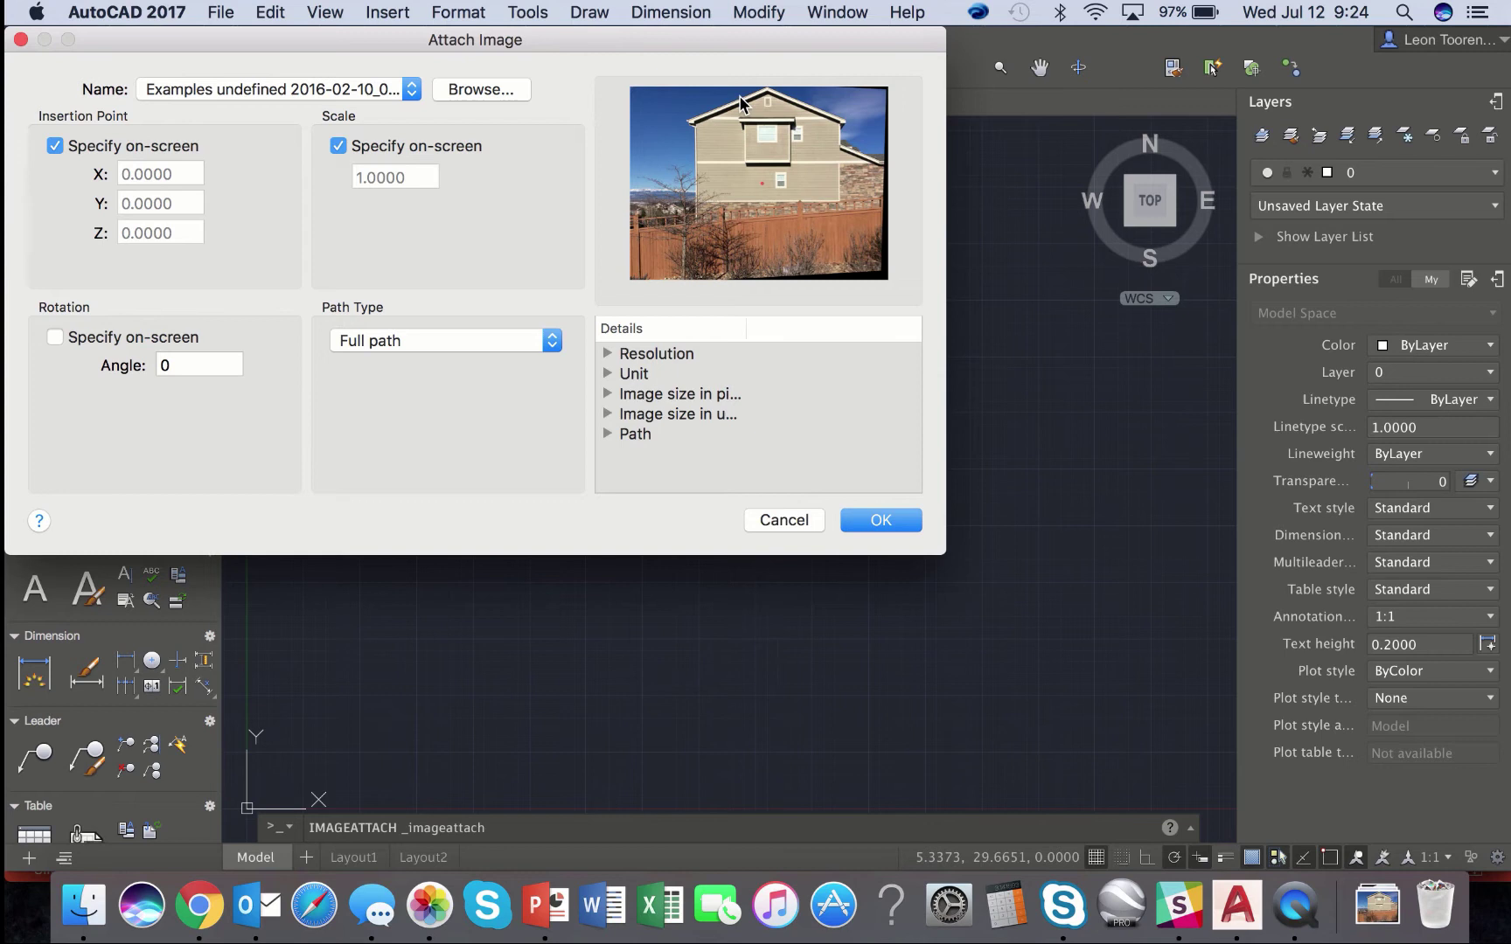
Turn off on-screen scale and review the image's resolution, units and size details.
left_click(338, 147)
left_click(607, 354)
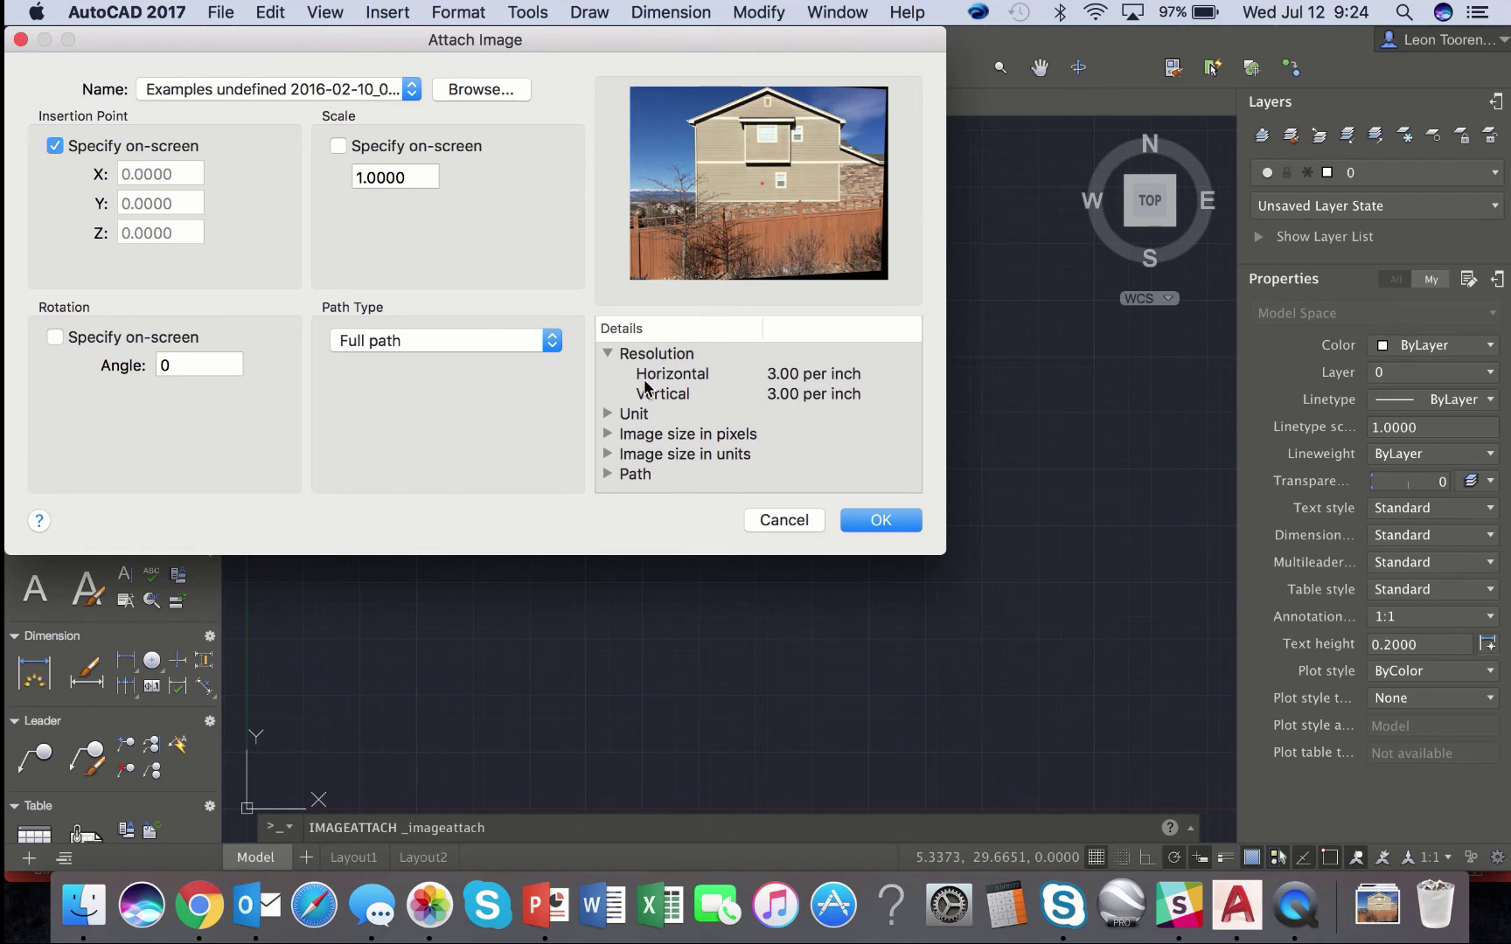
left_click(608, 416)
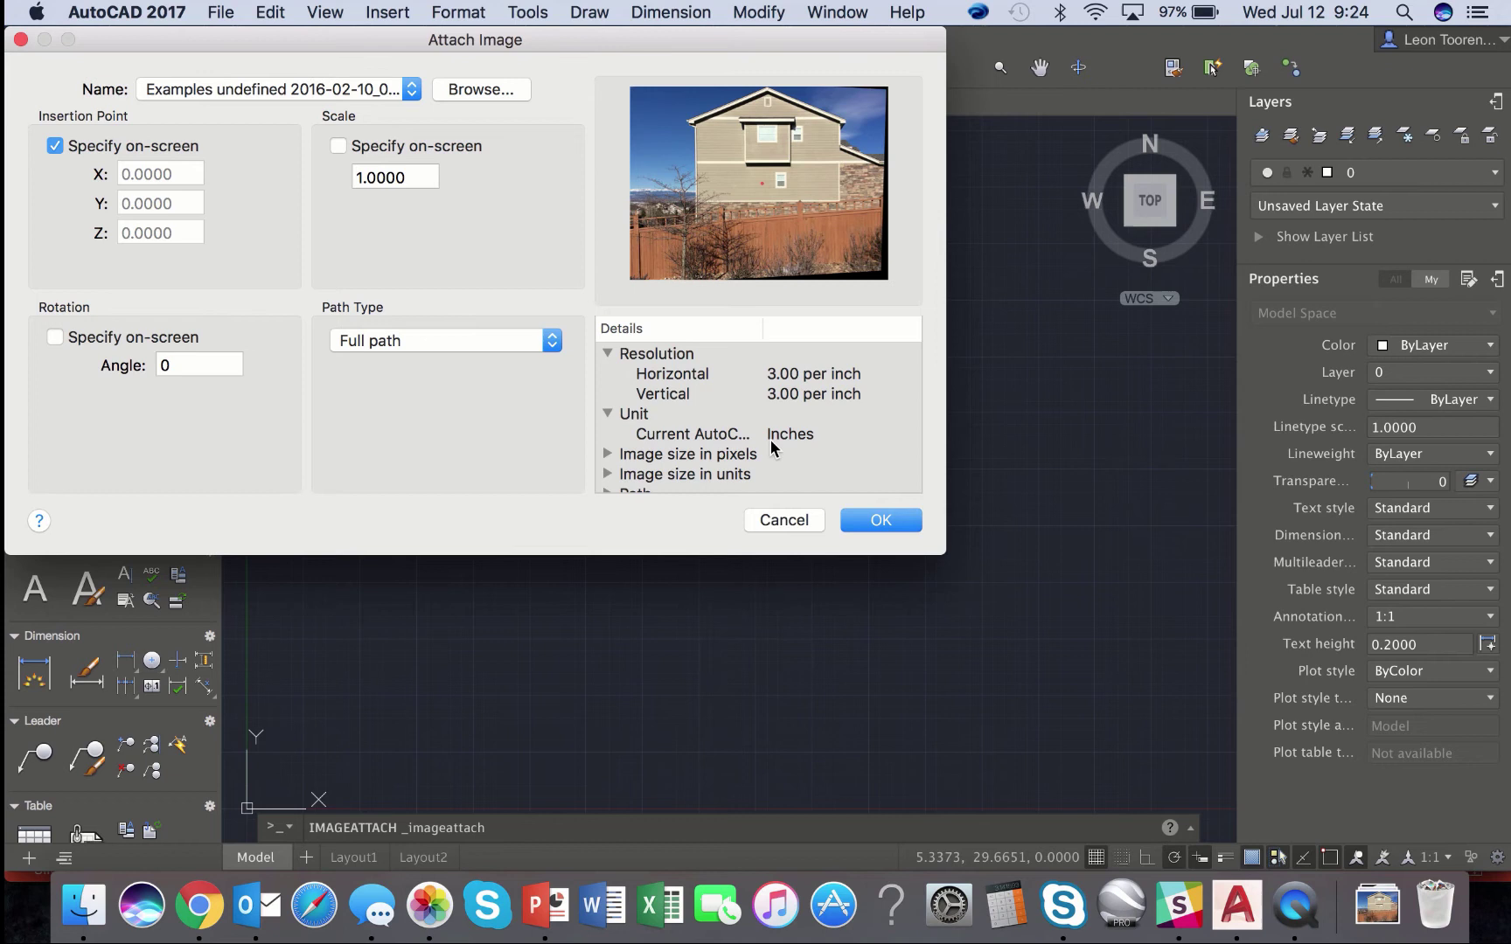
scroll(772, 448, "down", 2)
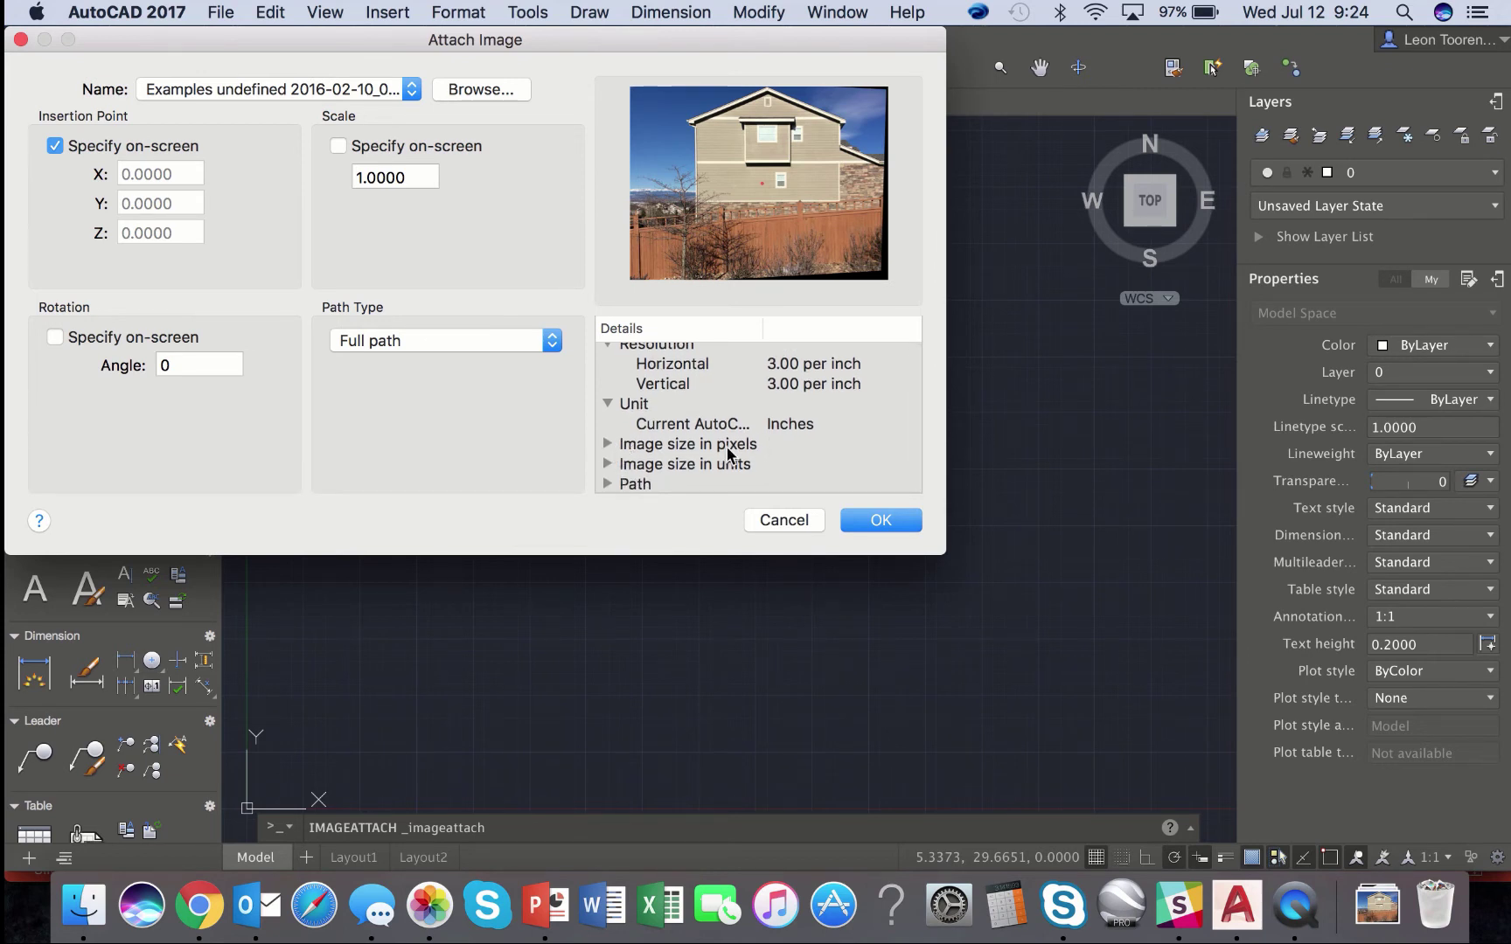
left_click(607, 444)
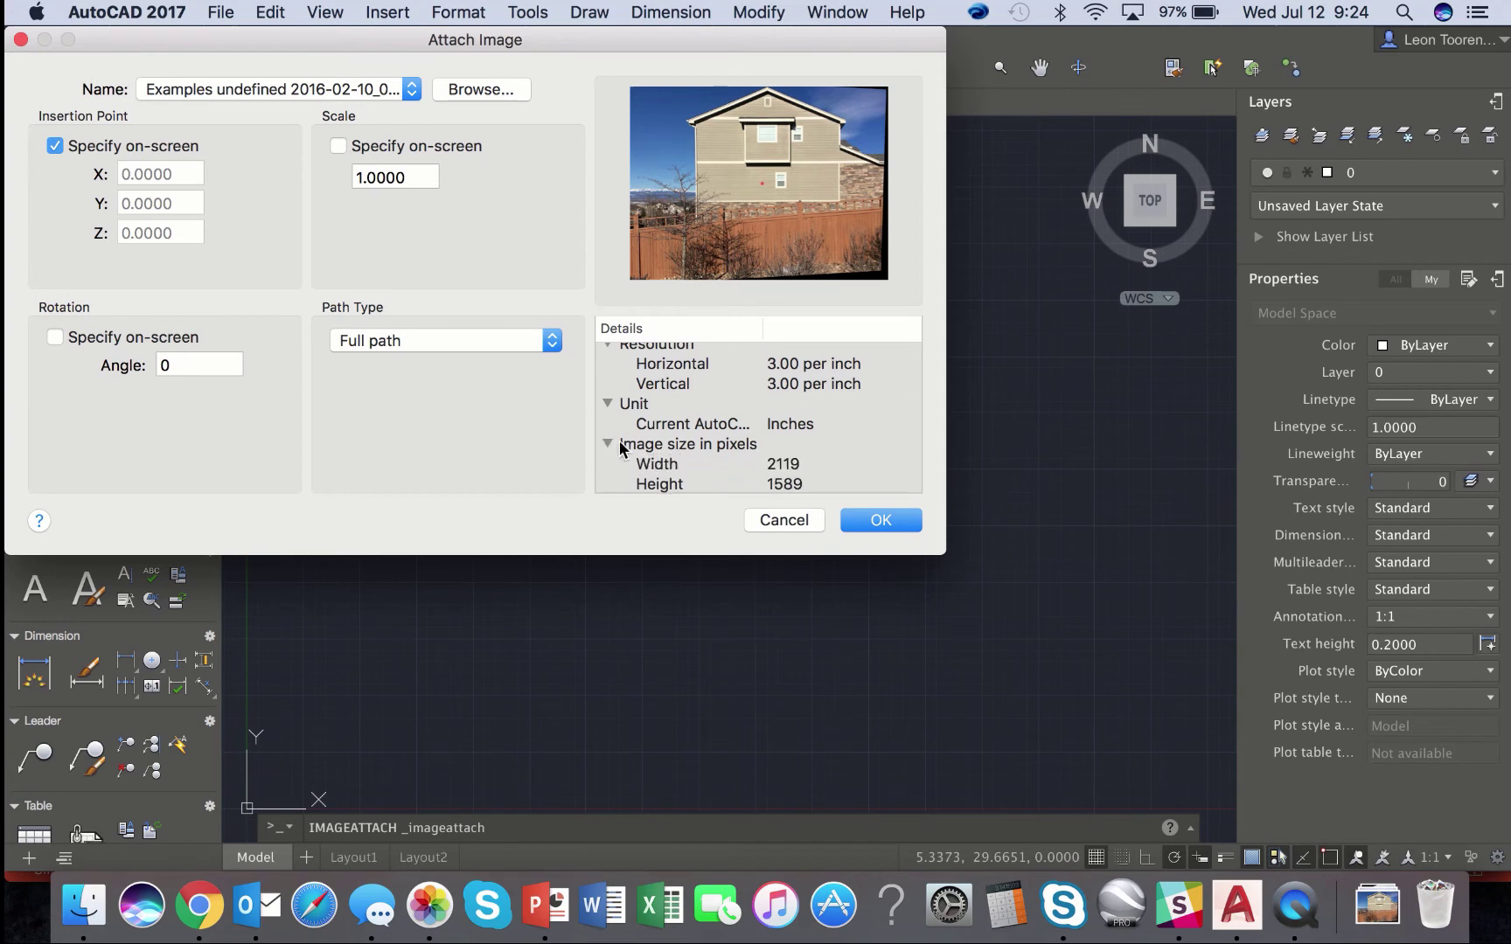
scroll(683, 446, "down", 2)
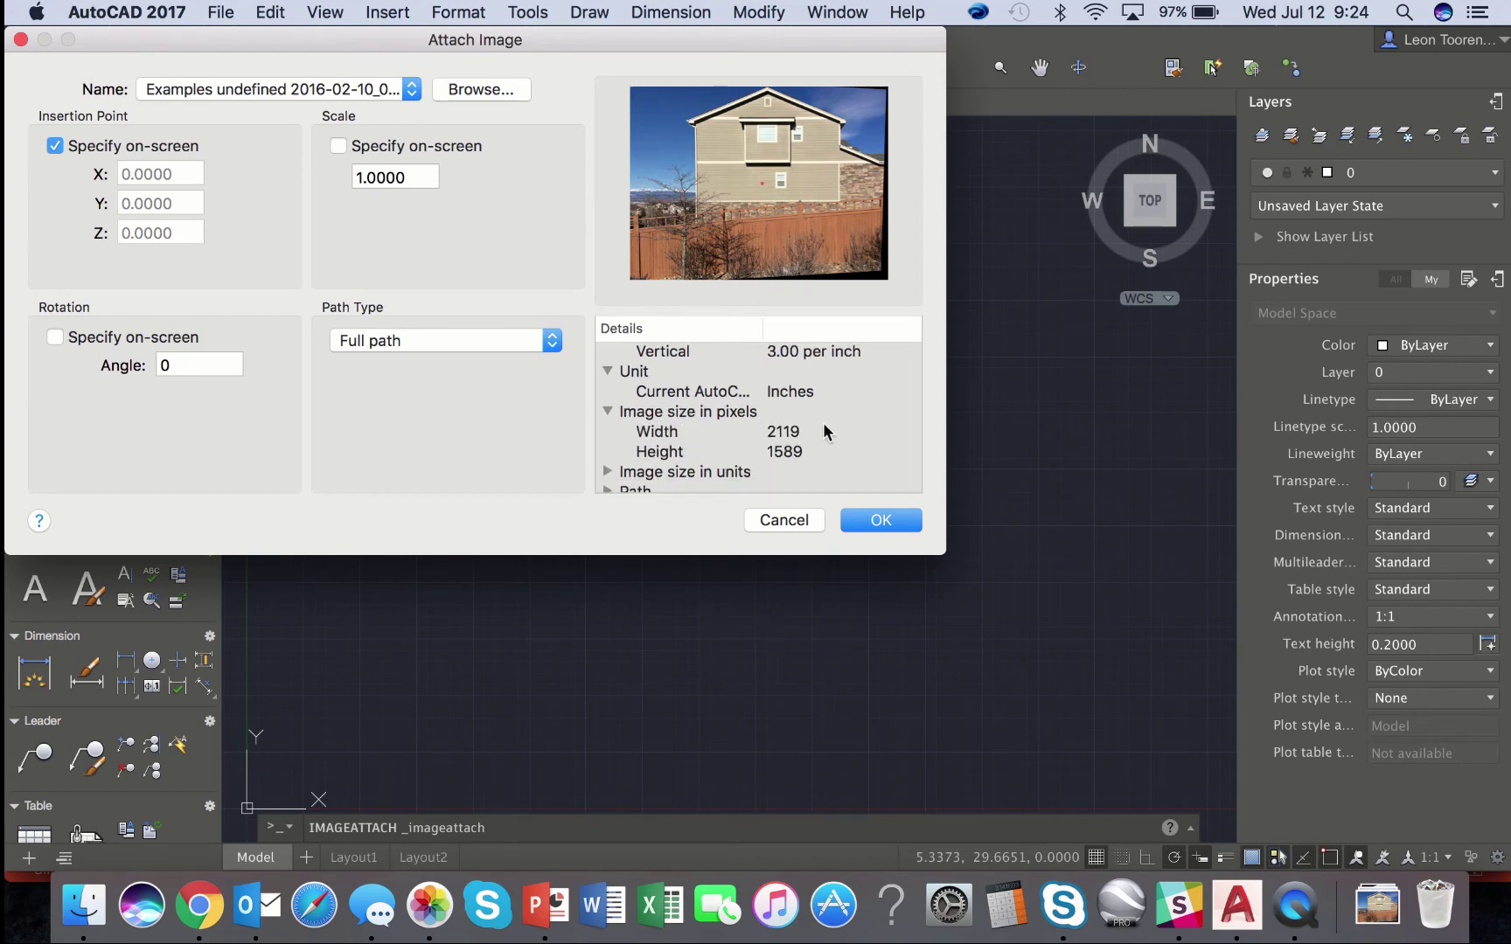
left_click(607, 471)
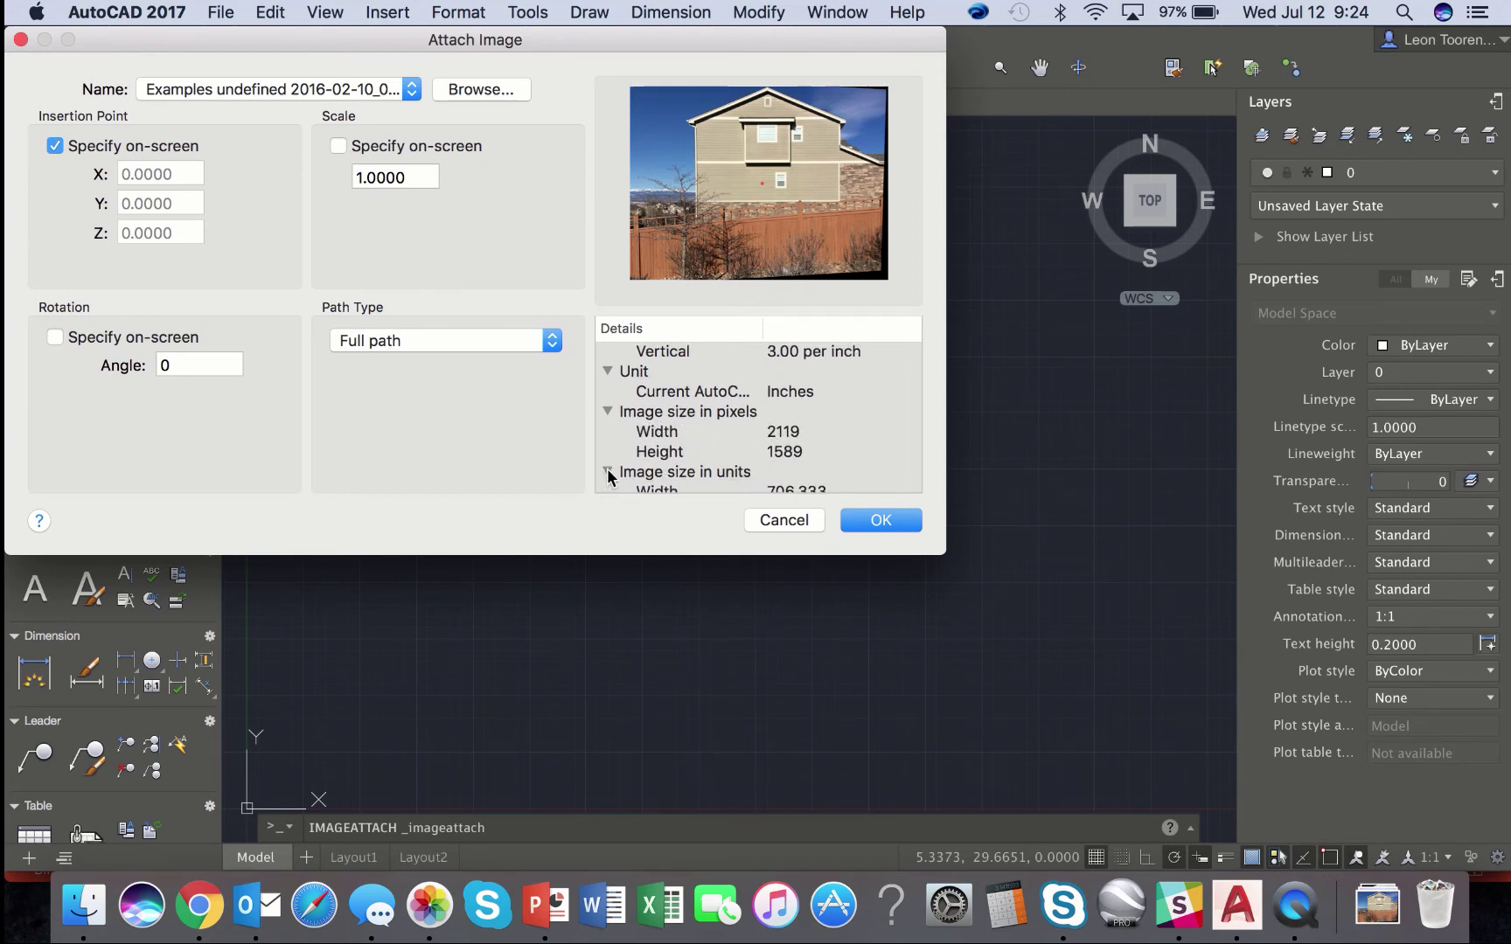
scroll(609, 477, "down", 2)
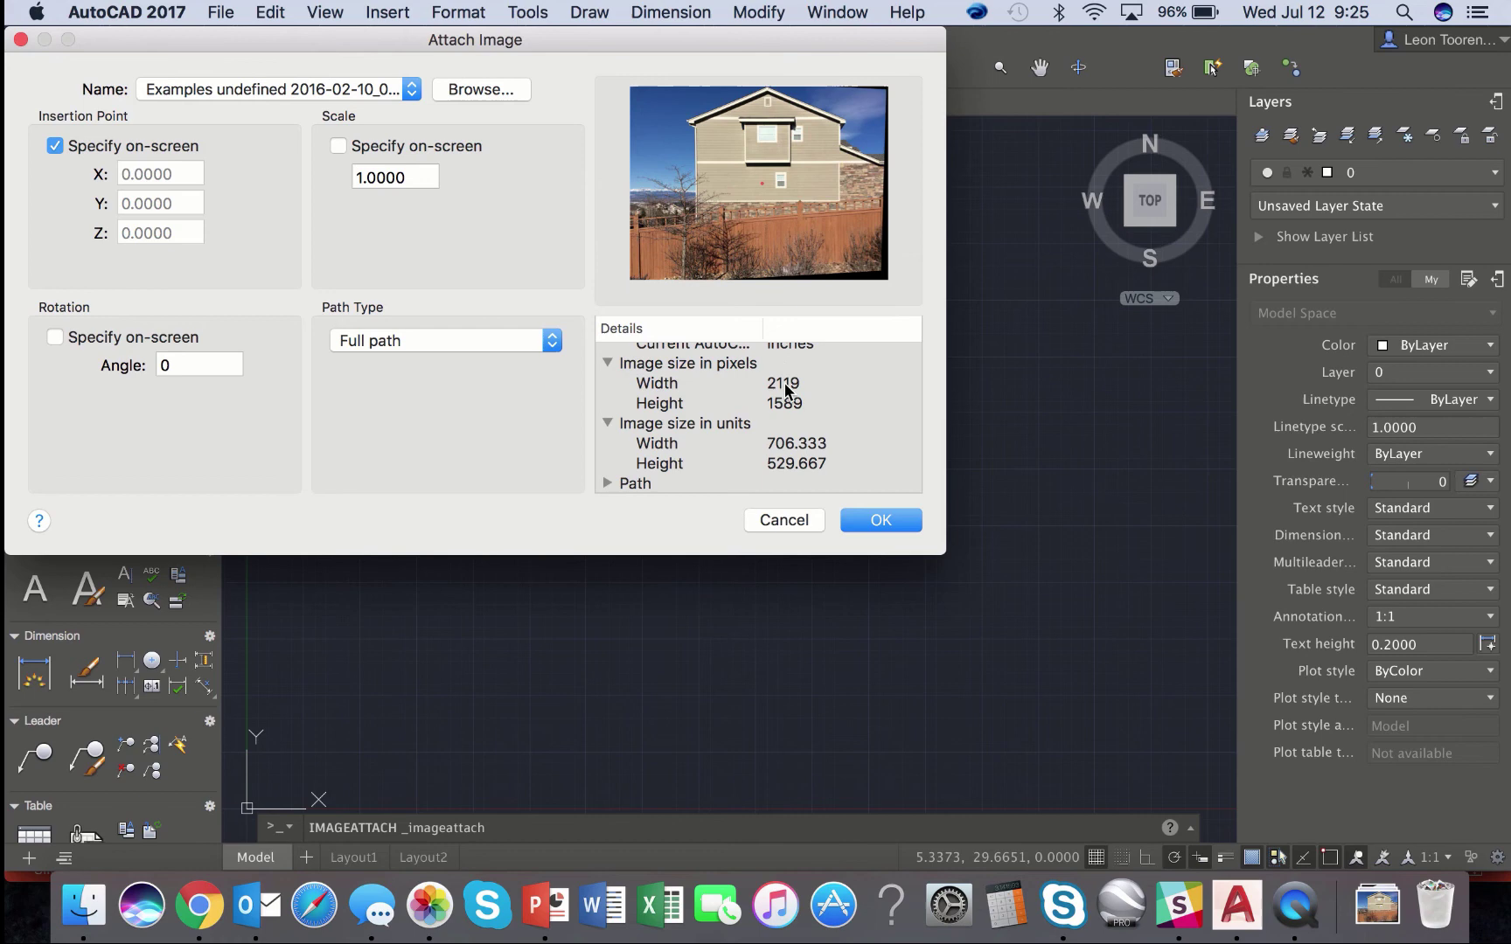
Attach the photo at scale 1.0000 and zoom to show the whole image.
left_click(881, 520)
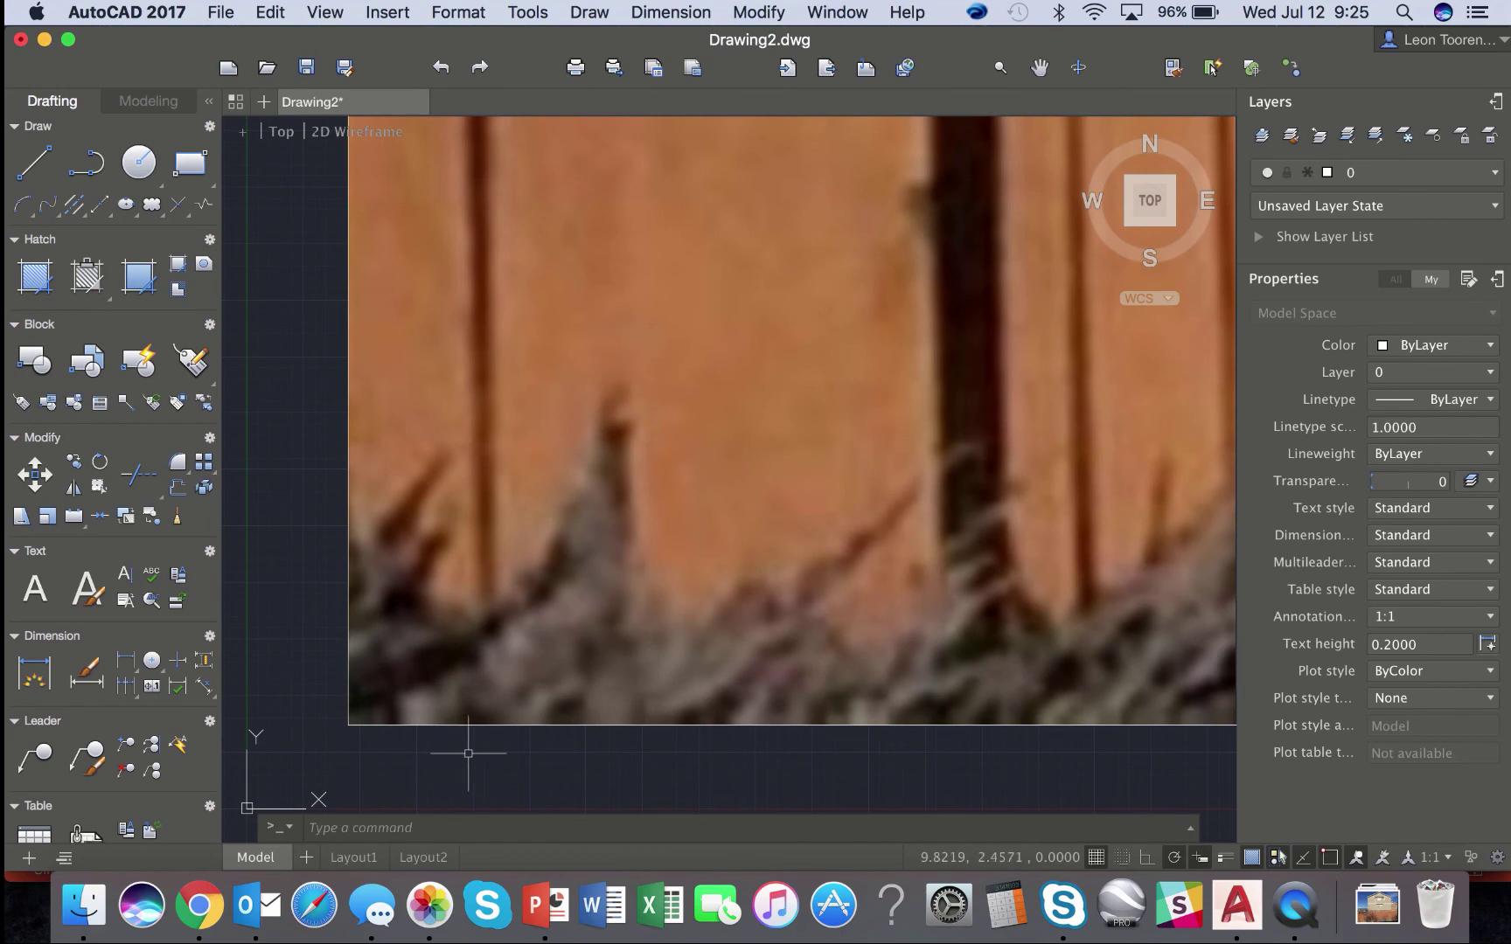
type("z")
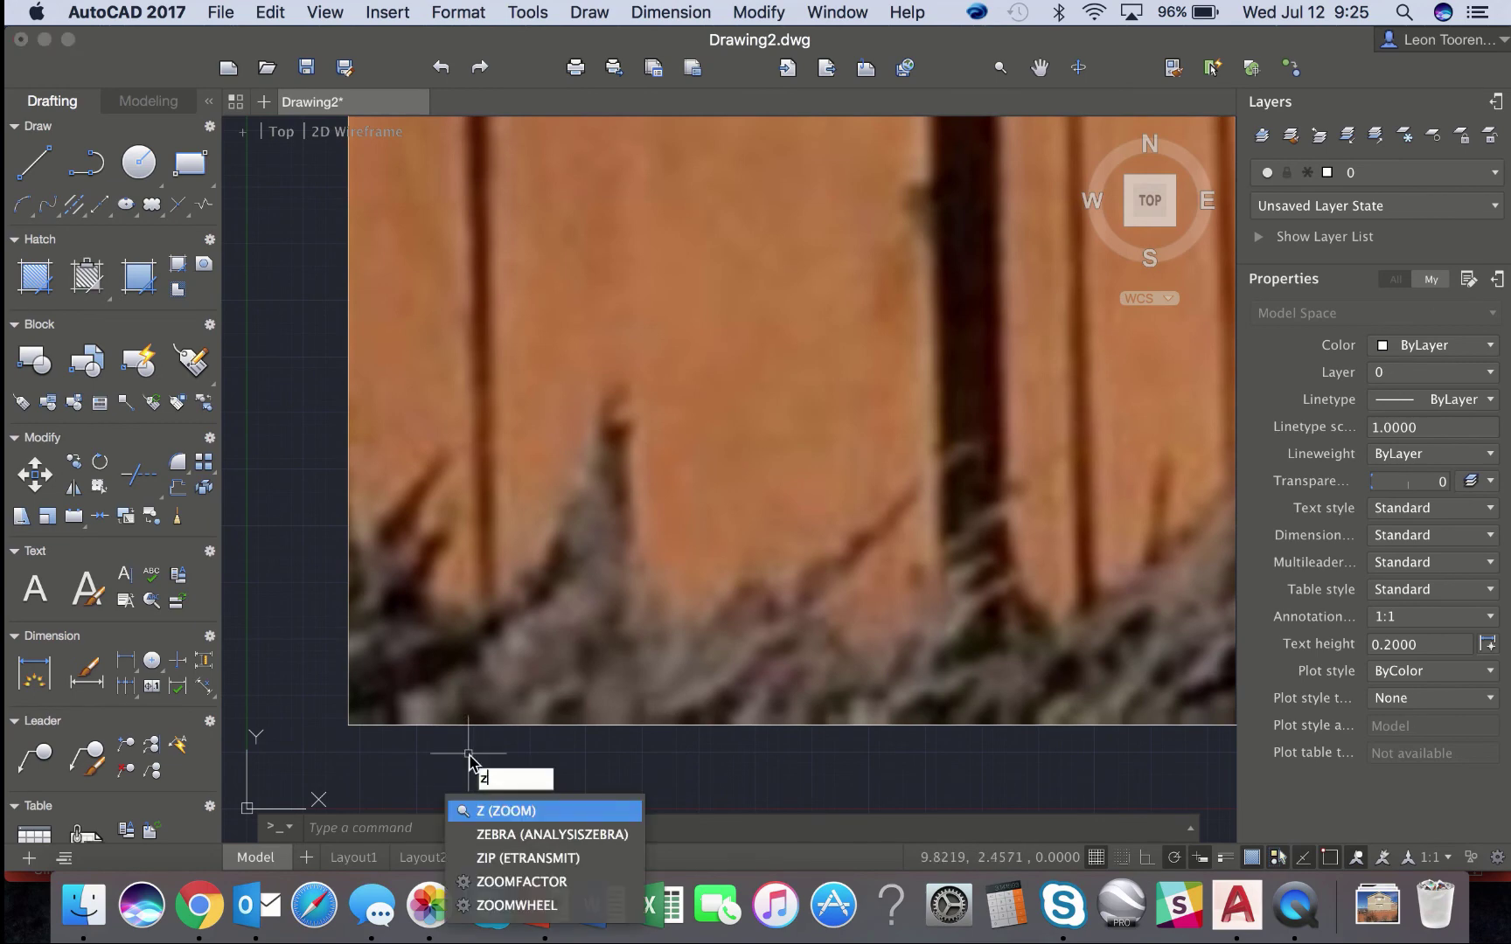
key("Return")
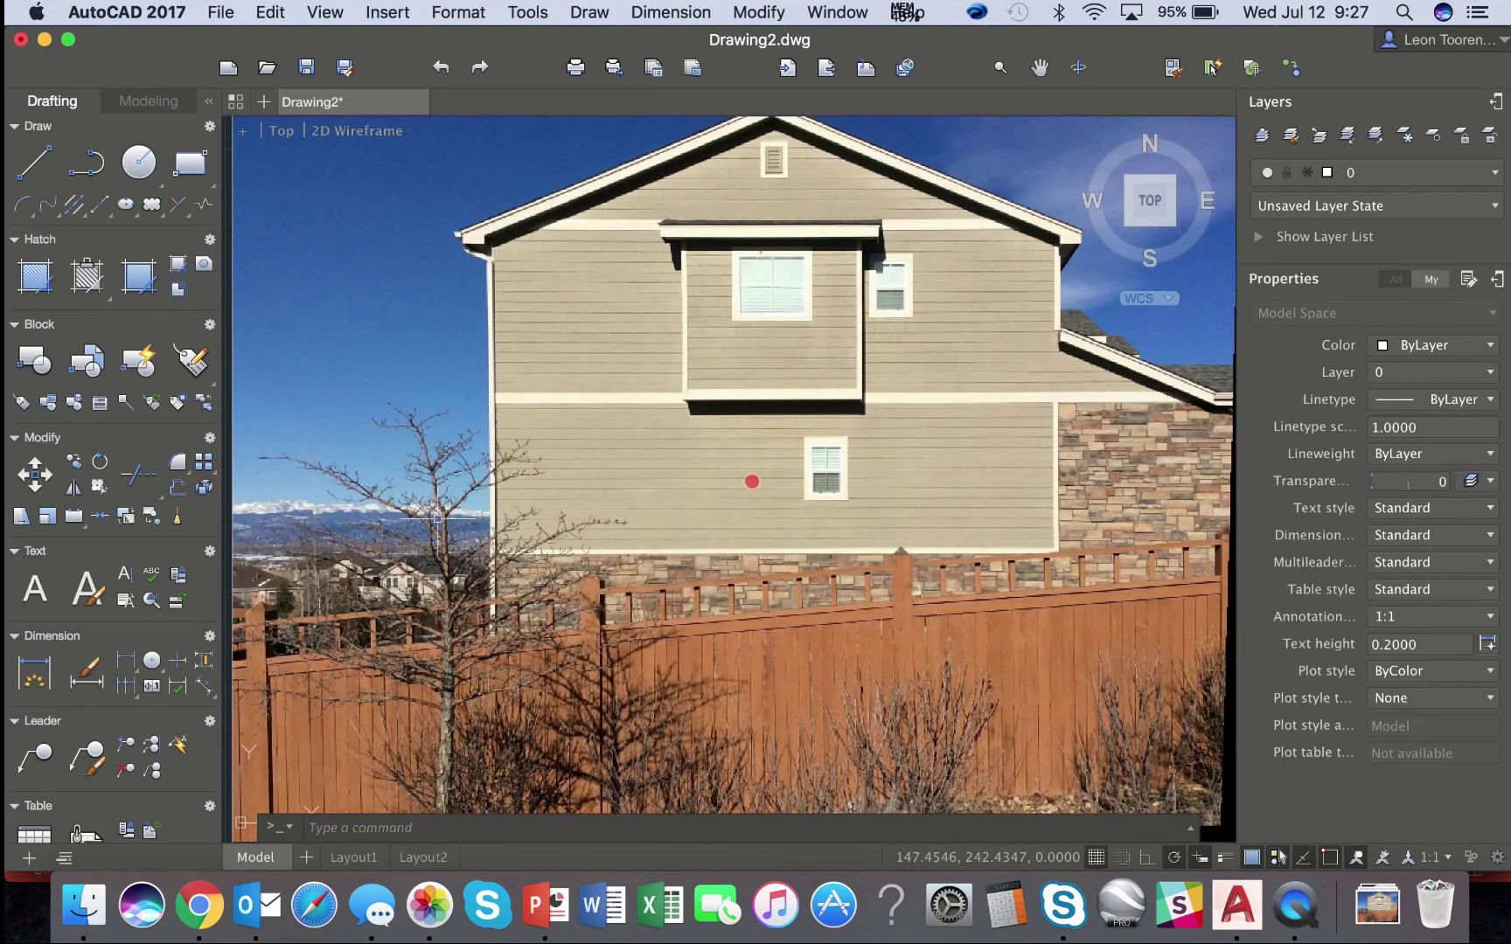
Dimension the lower wall from its left to right edge, reading 387.1335.
left_click(123, 665)
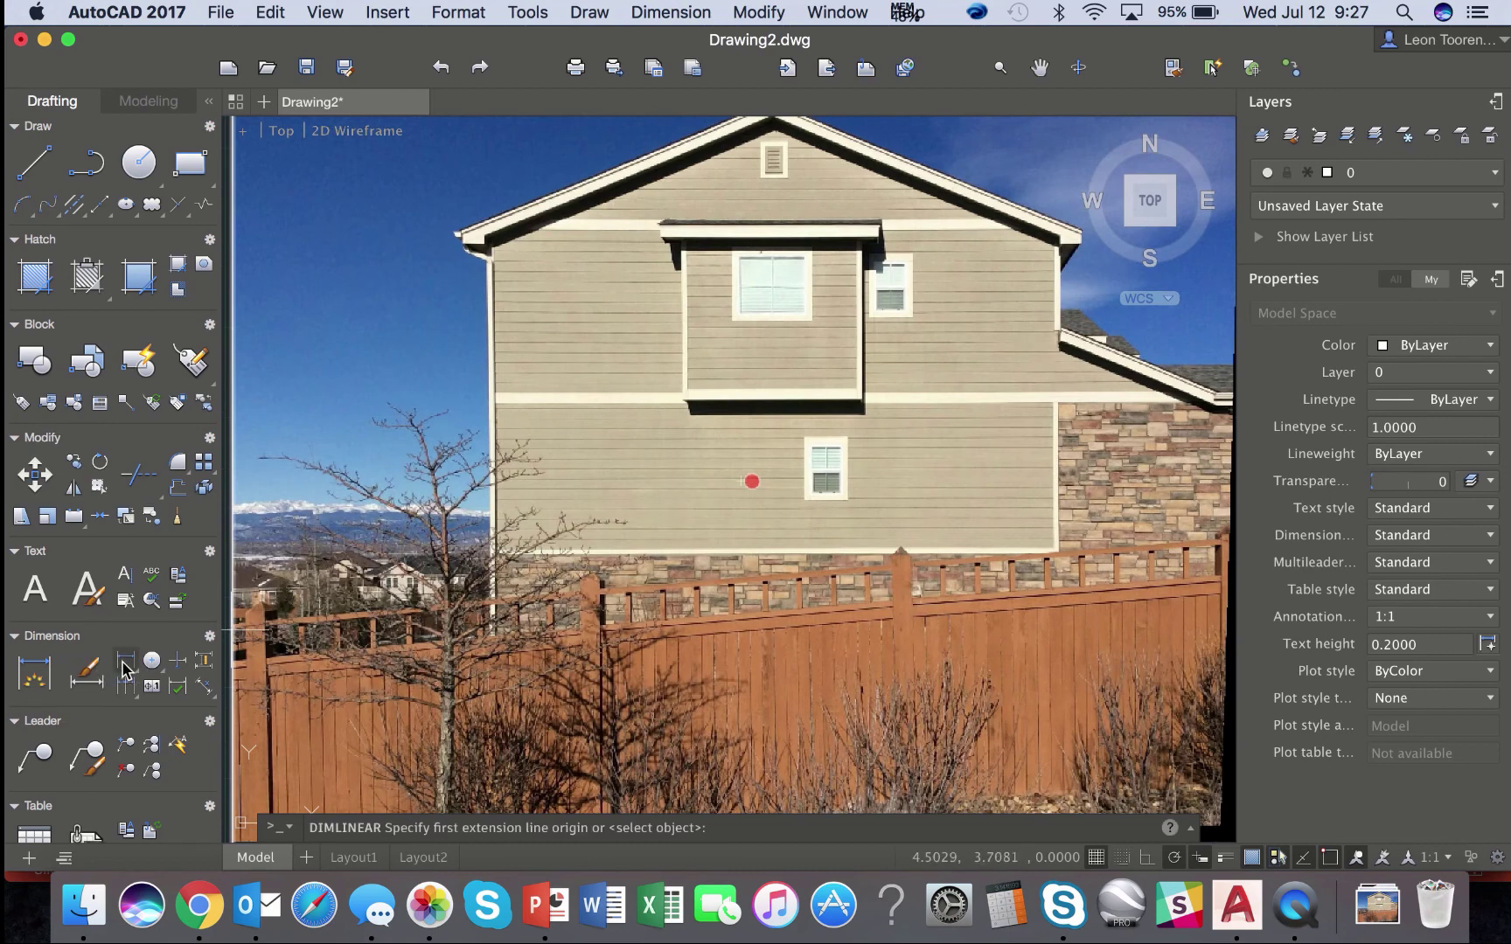
left_click(495, 427)
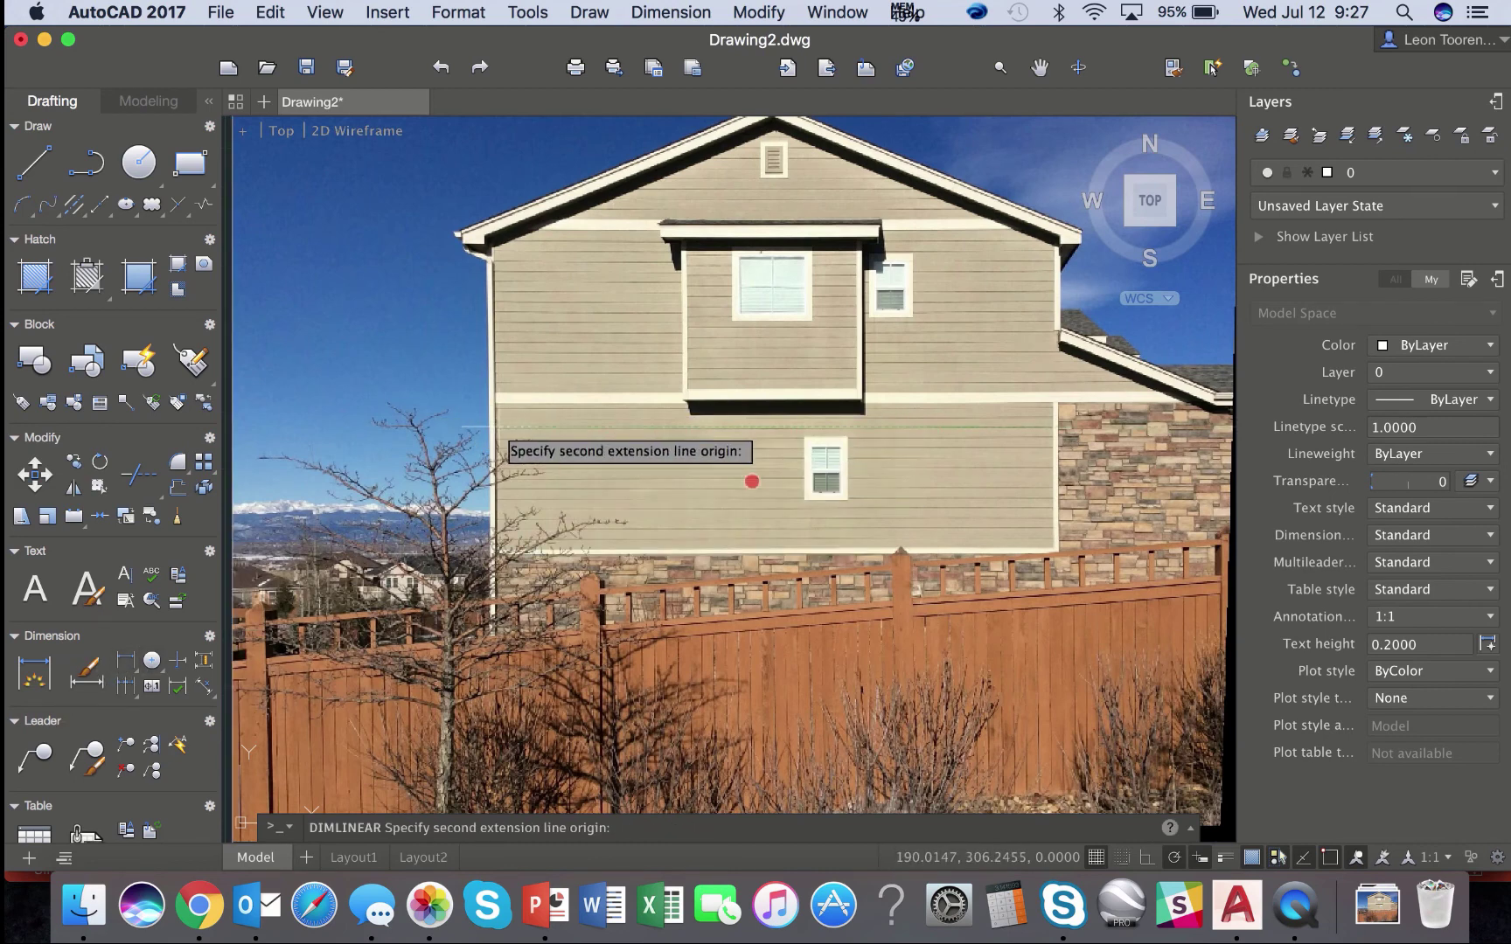
left_click(1050, 428)
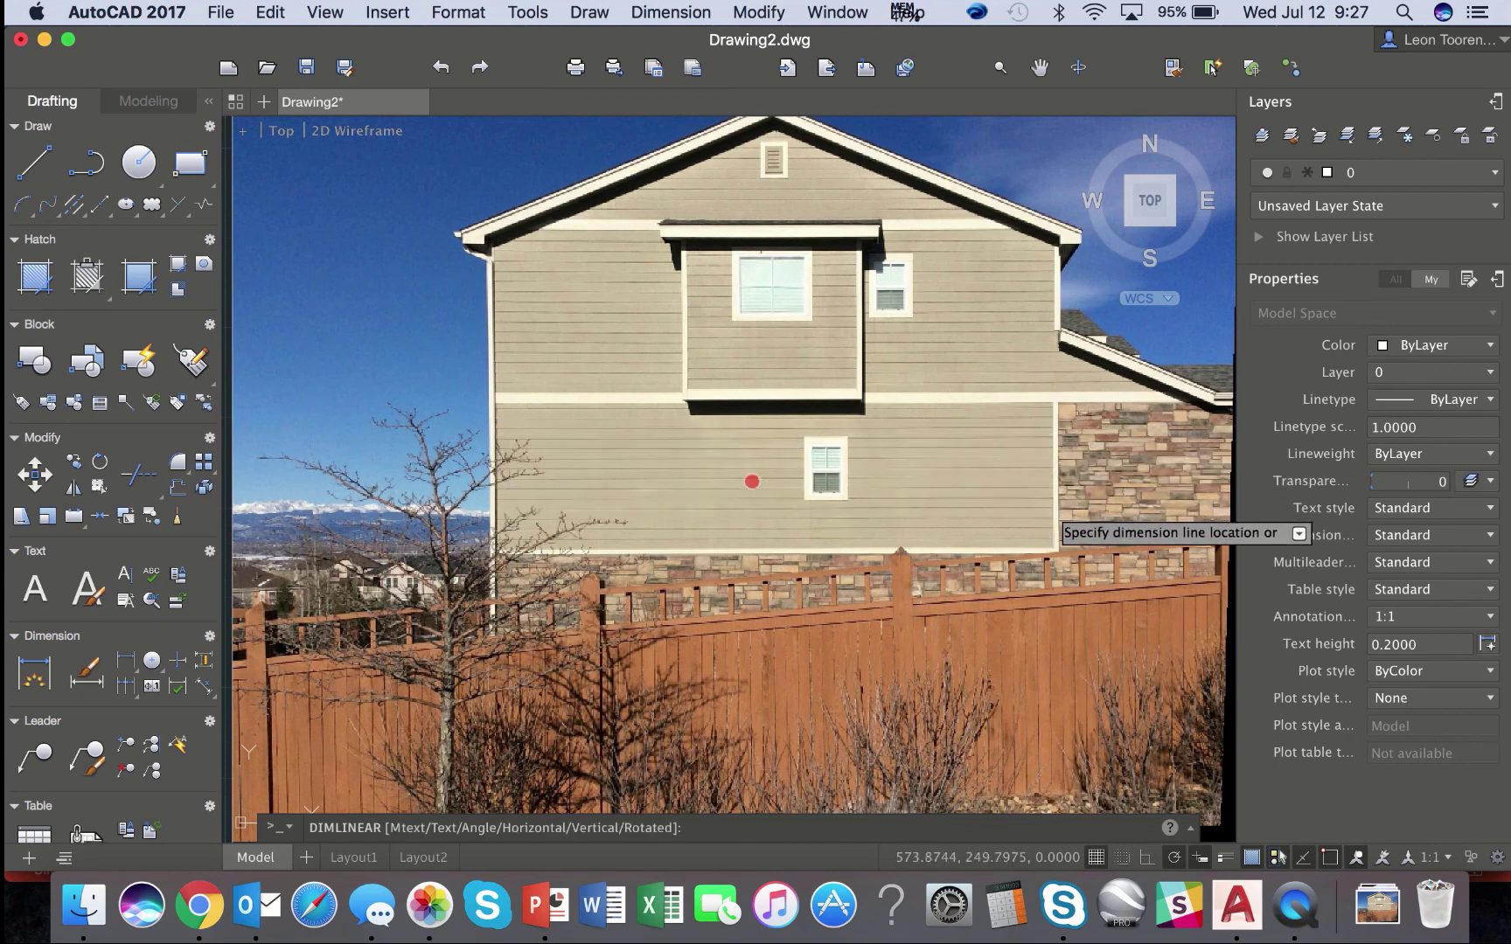
left_click(1052, 507)
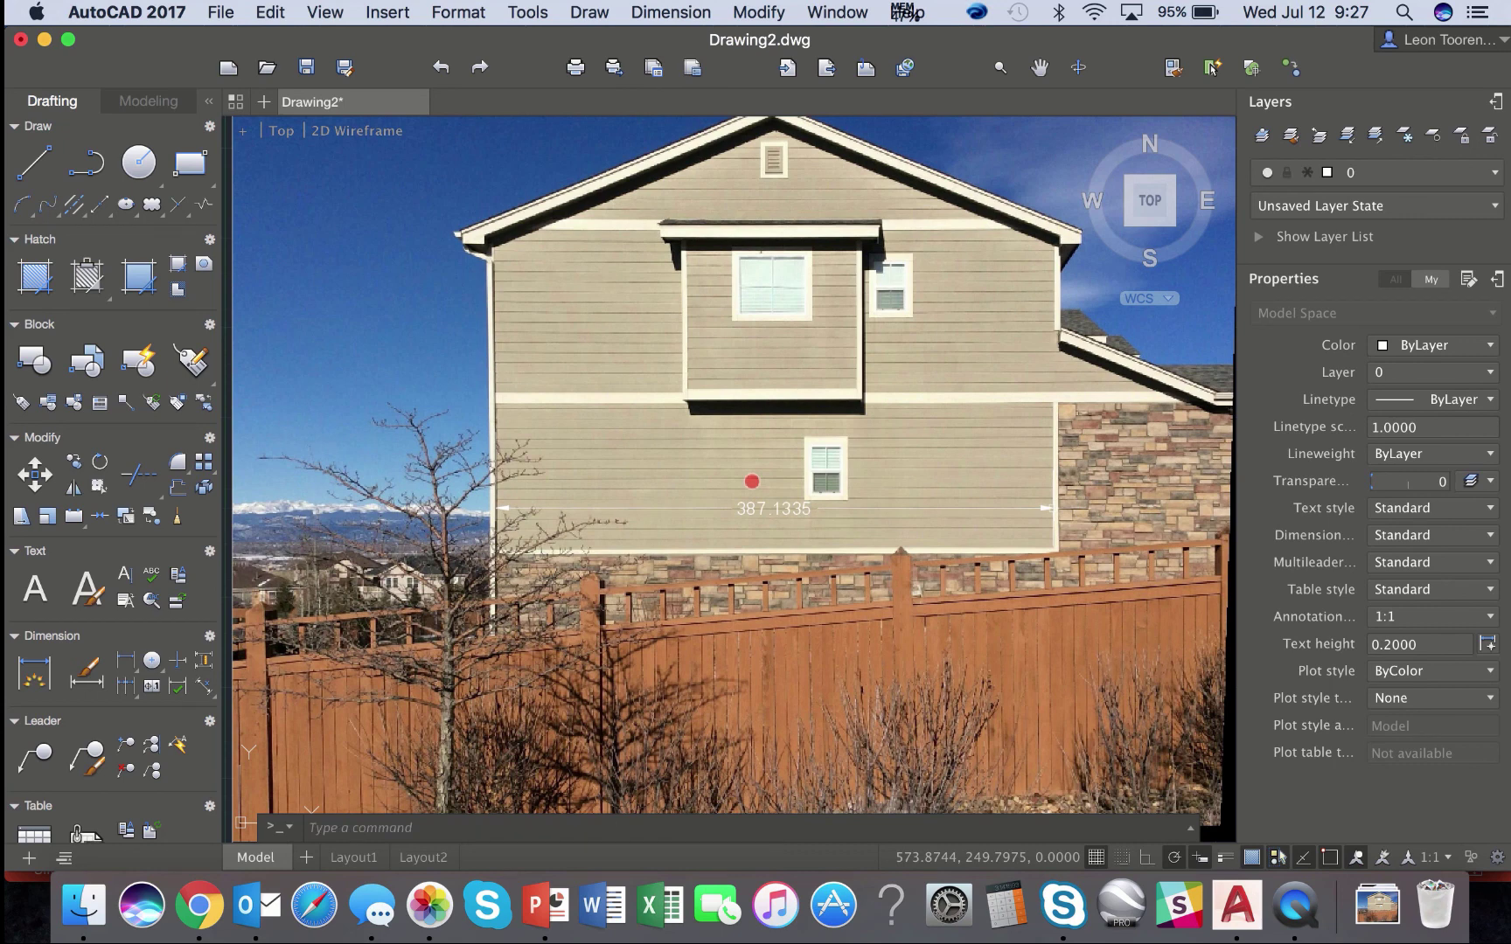